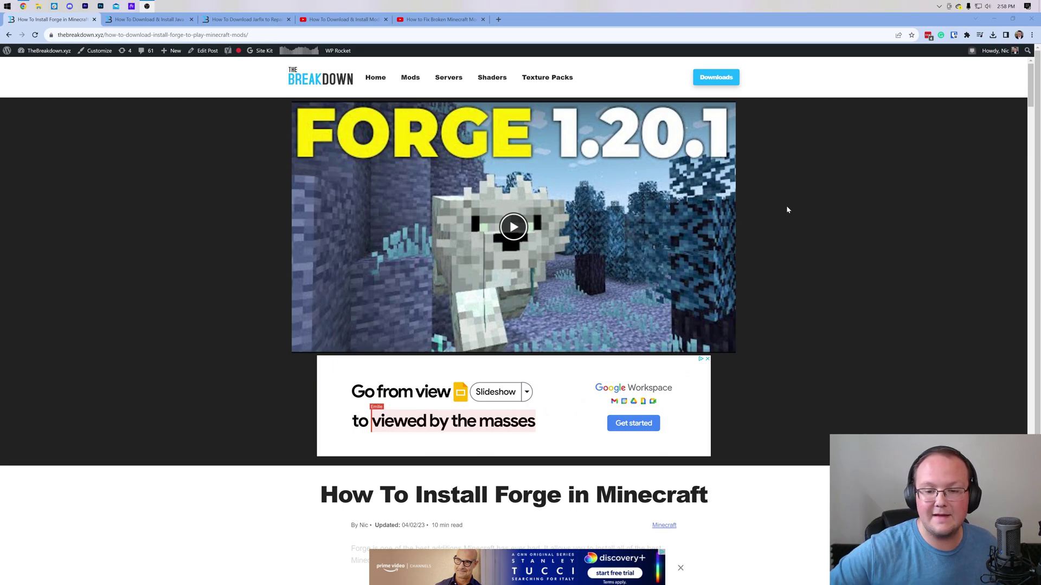
Scroll through the Forge guide down to its table of contents
scroll(466, 323, "down", 6)
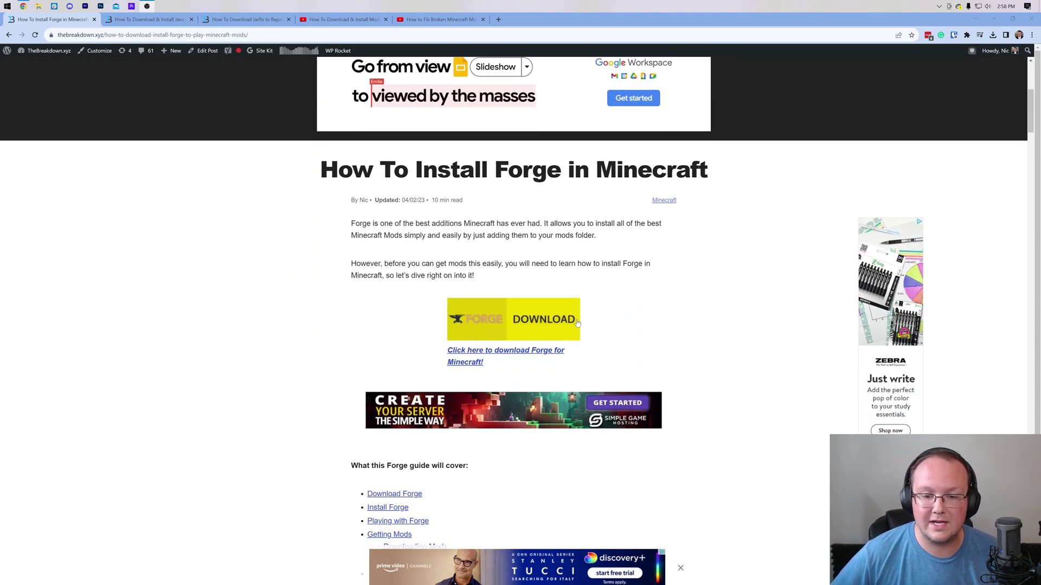
scroll(578, 324, "down", 2)
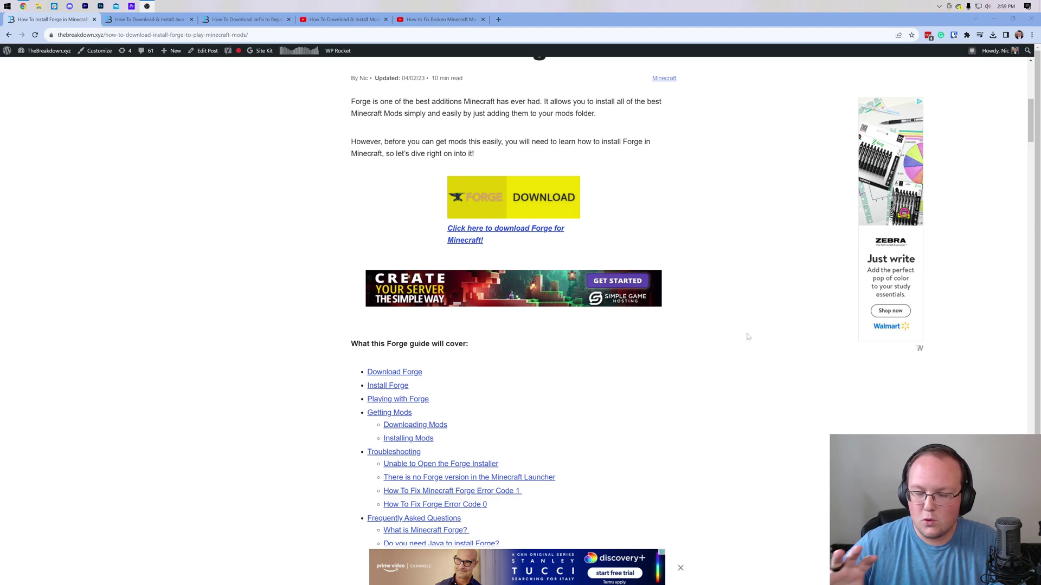
scroll(748, 337, "up", 8)
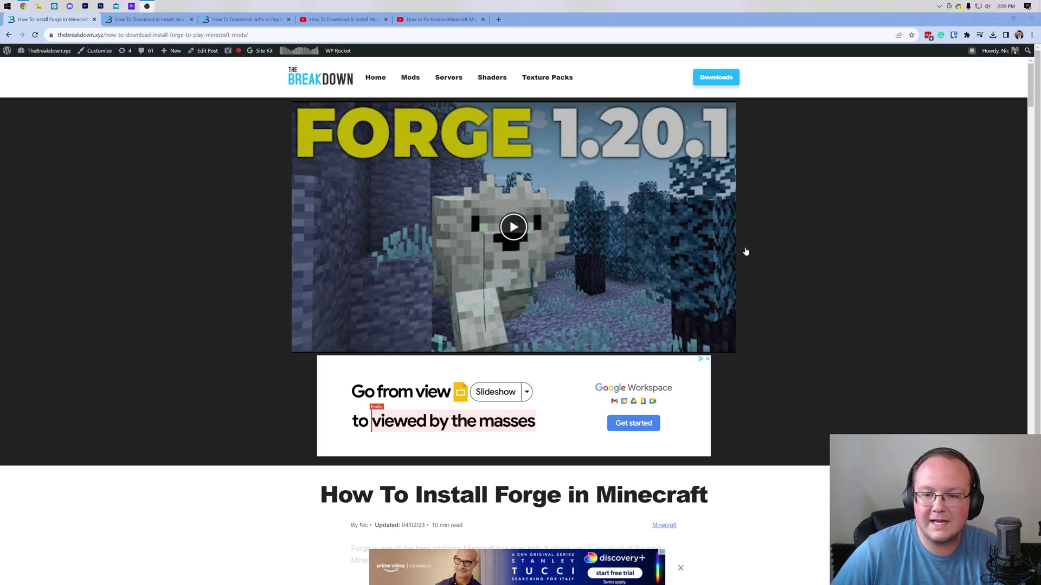
scroll(746, 251, "down", 10)
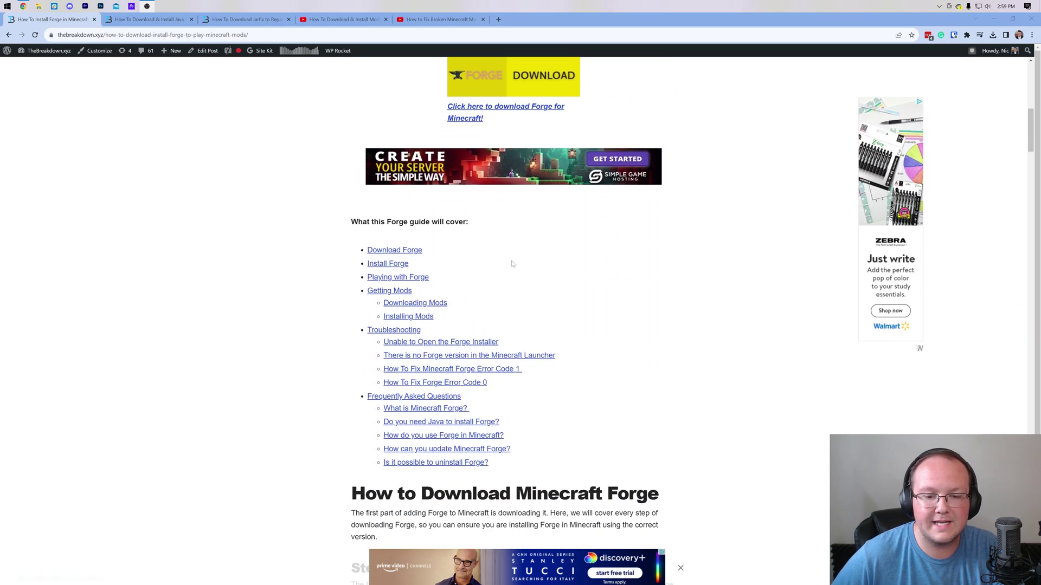
scroll(512, 264, "up", 5)
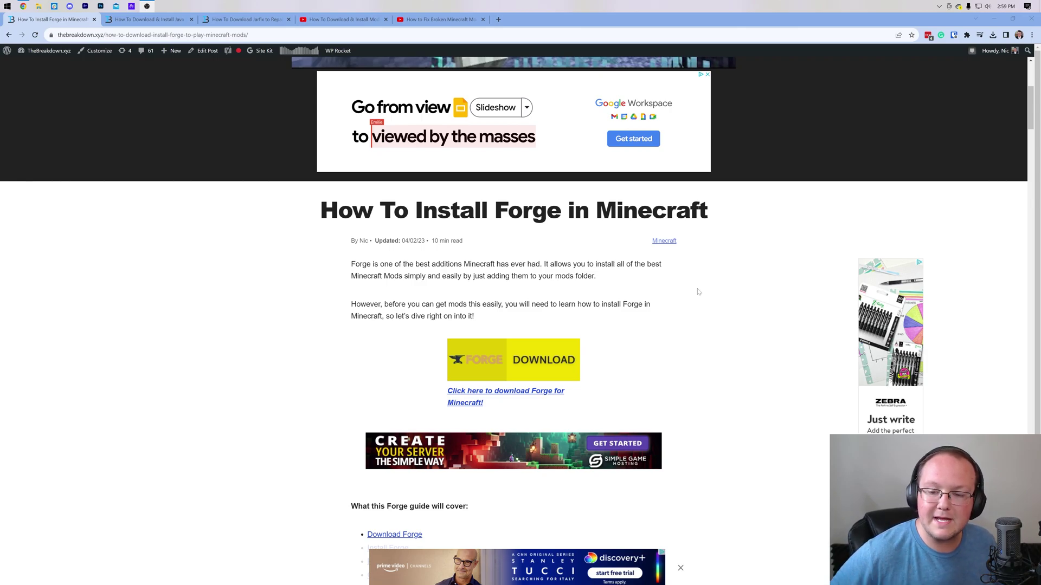
scroll(781, 182, "up", 5)
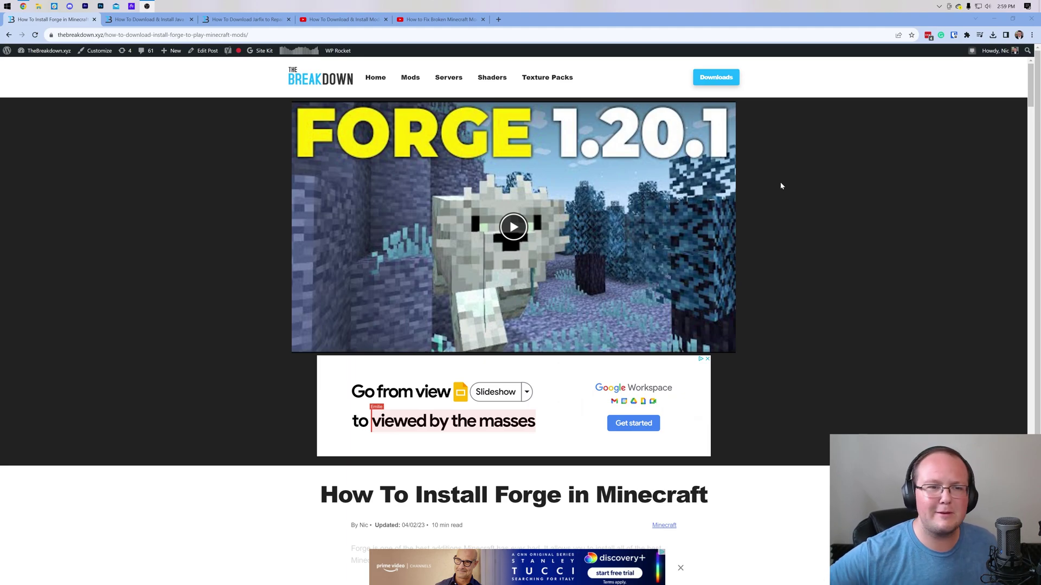
scroll(527, 193, "down", 5)
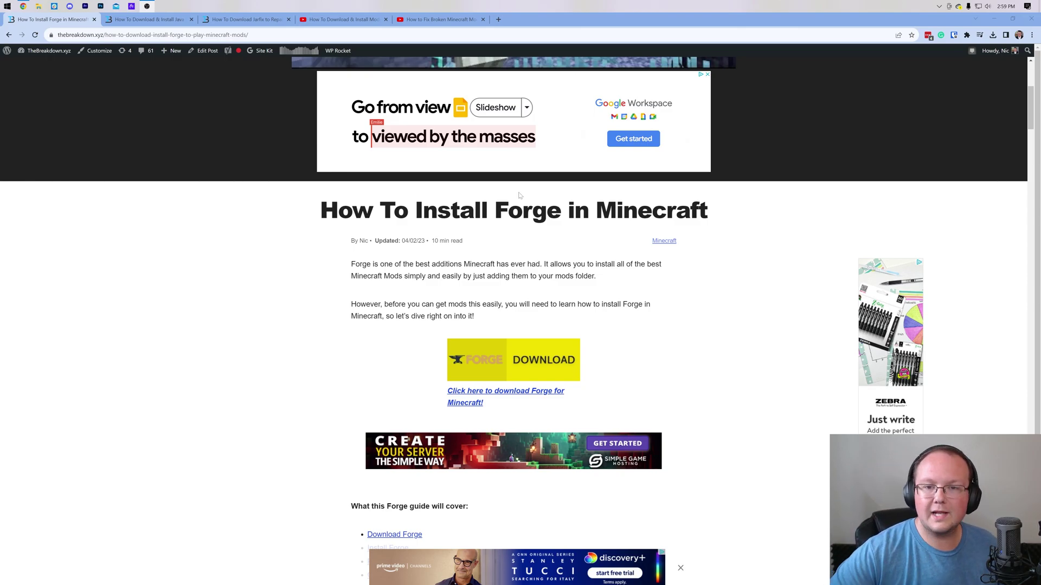
scroll(512, 201, "down", 2)
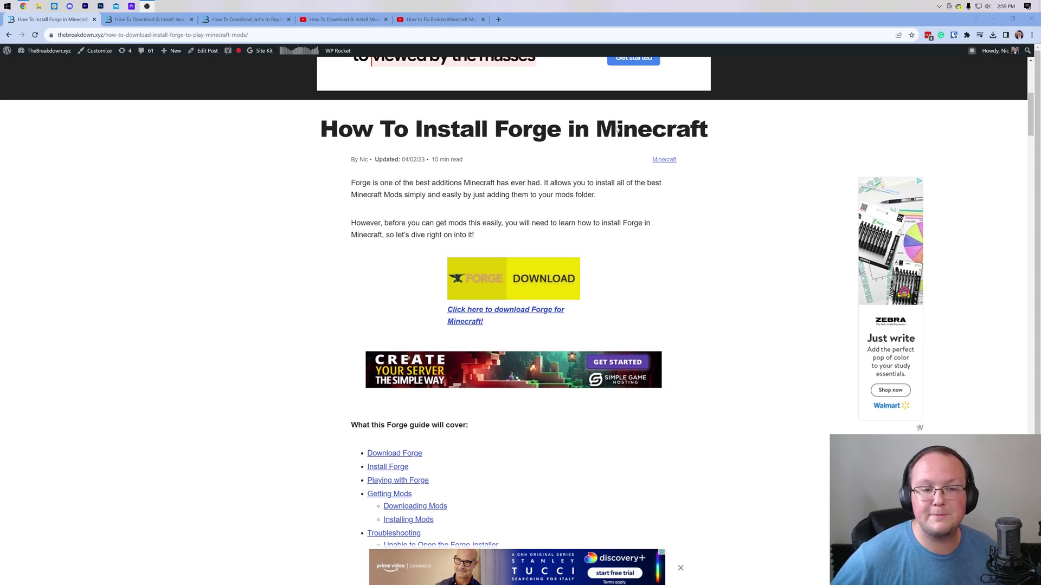
scroll(596, 133, "down", 1)
scroll(525, 142, "down", 4)
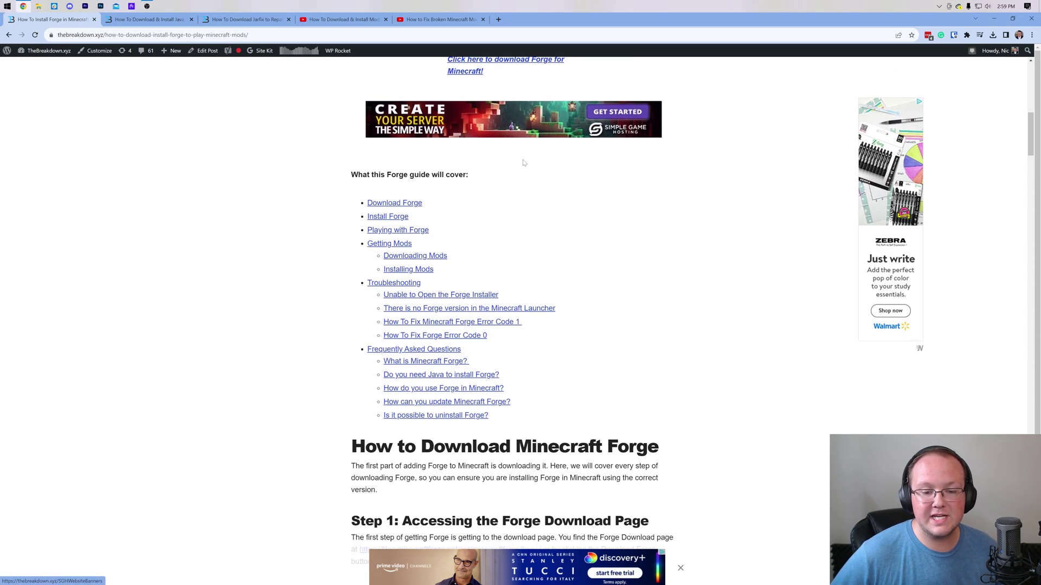
scroll(523, 162, "down", 2)
scroll(523, 163, "down", 1)
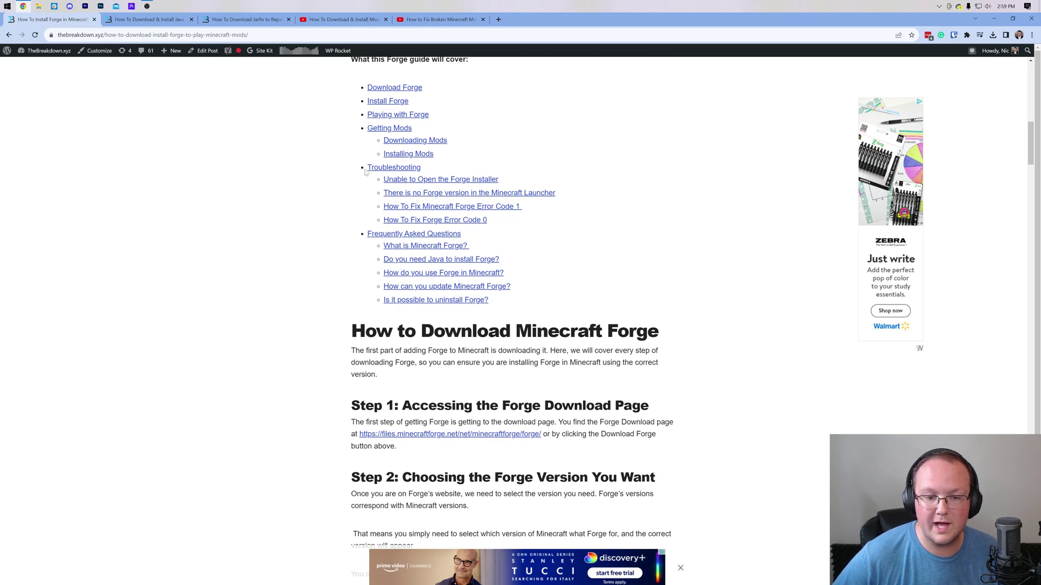
Jump to the Error Code 1 section from the contents, then scroll back up
left_click_drag(365, 171, 324, 205)
left_click(324, 205)
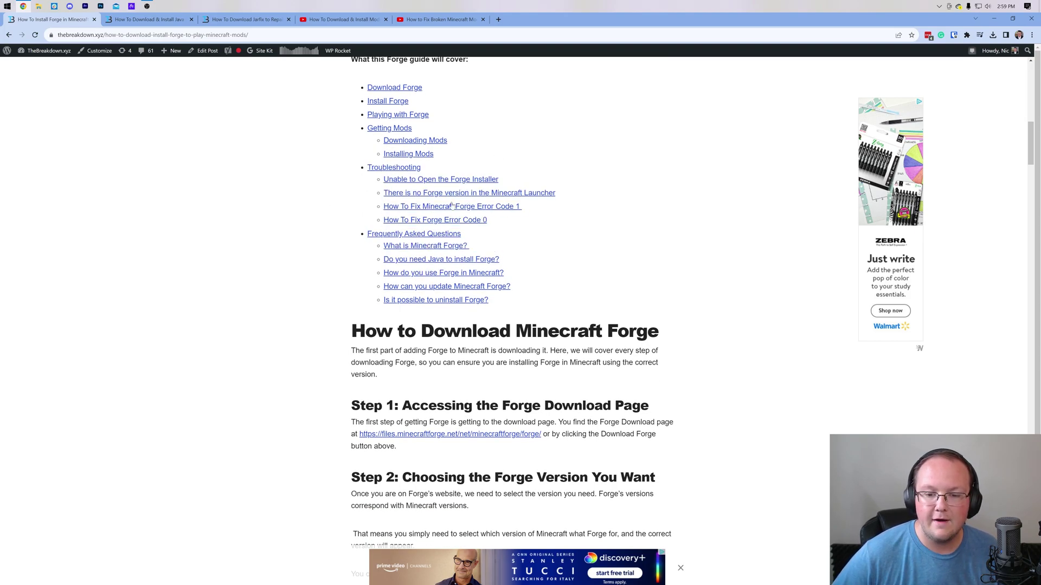
left_click_drag(528, 213, 454, 217)
left_click(515, 208)
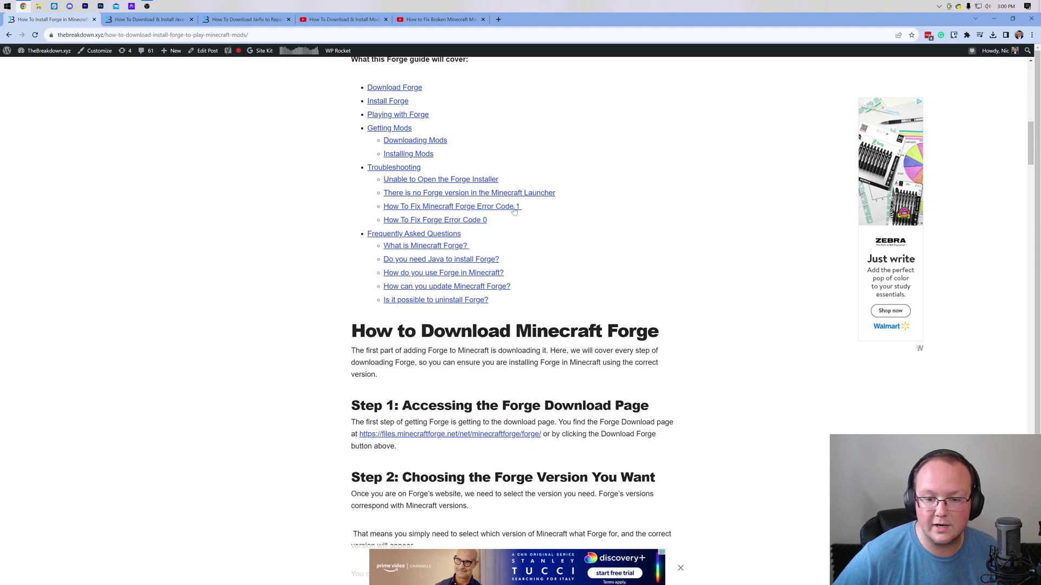
scroll(515, 271, "up", 7)
scroll(490, 187, "up", 20)
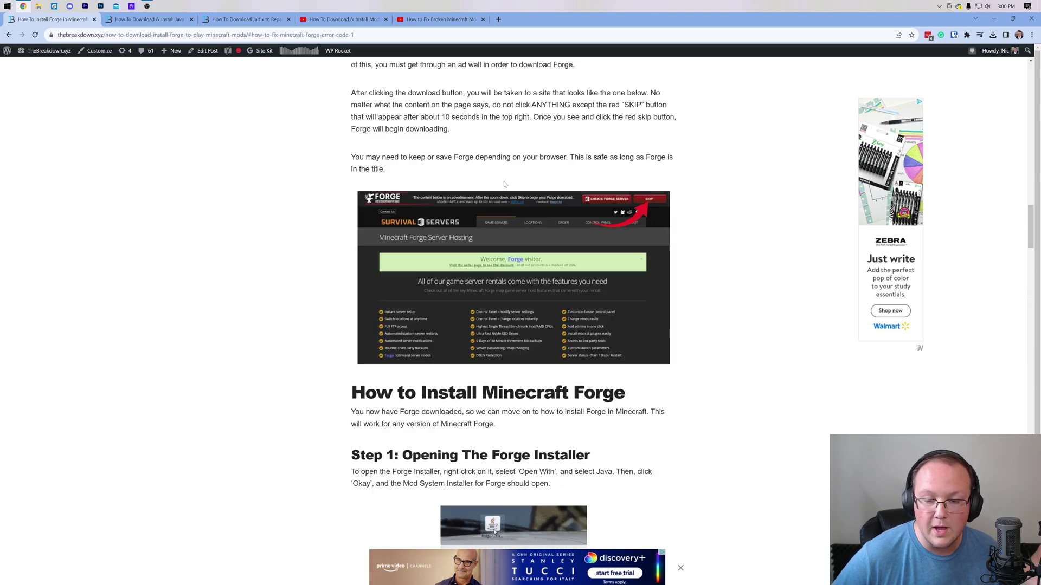
scroll(490, 187, "down", 7)
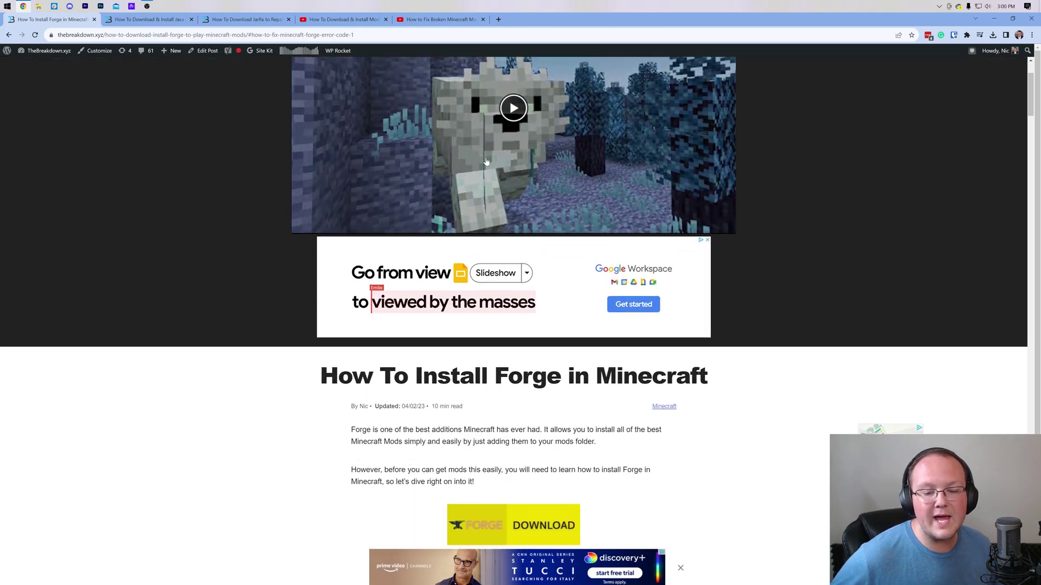
Open the Forge downloads page in a new tab and view the 1.12.2 builds
left_click(501, 242)
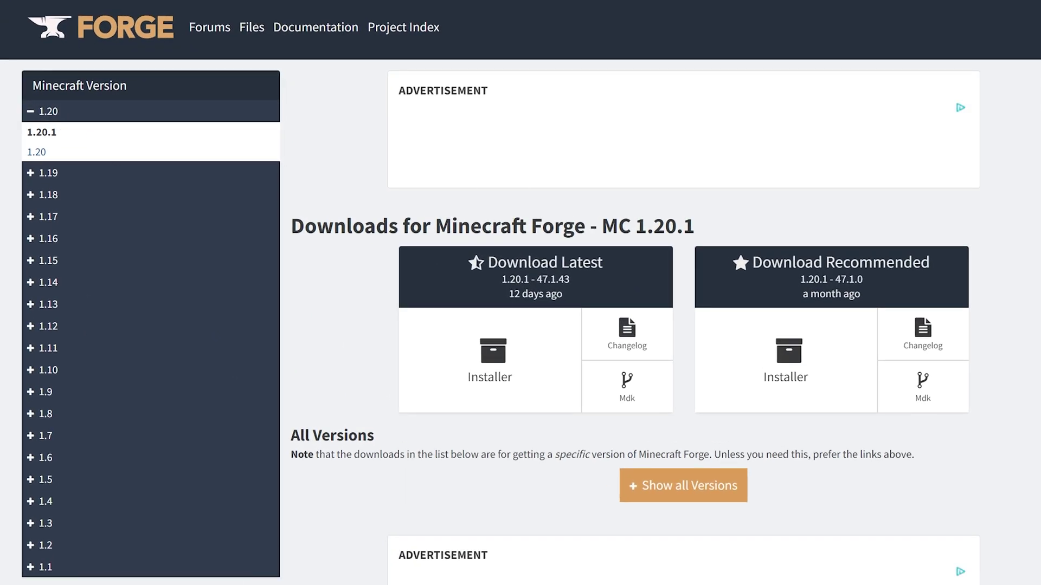
left_click(53, 327)
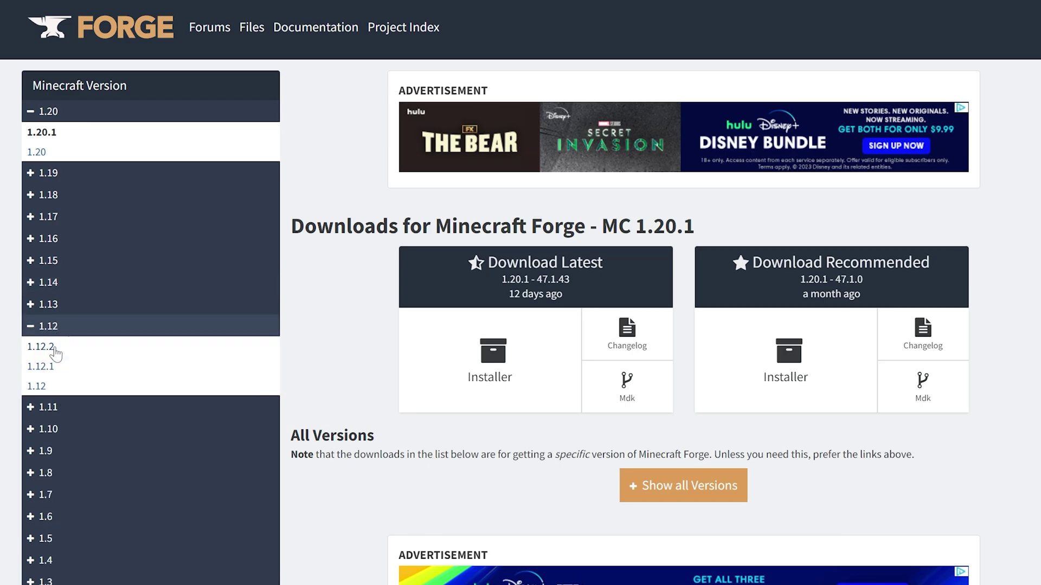
left_click(54, 349)
left_click_drag(636, 225, 762, 240)
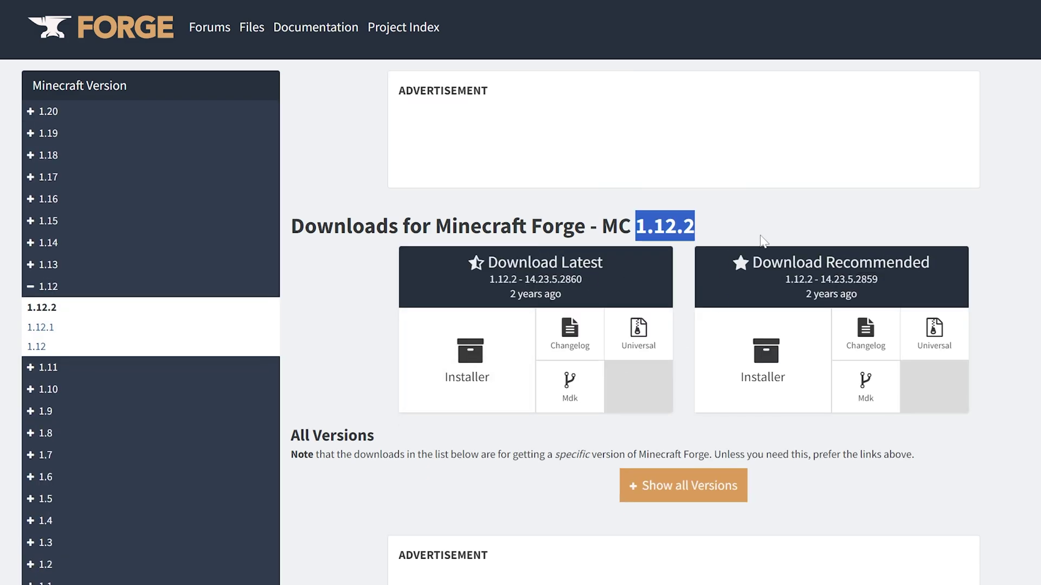
left_click(791, 240)
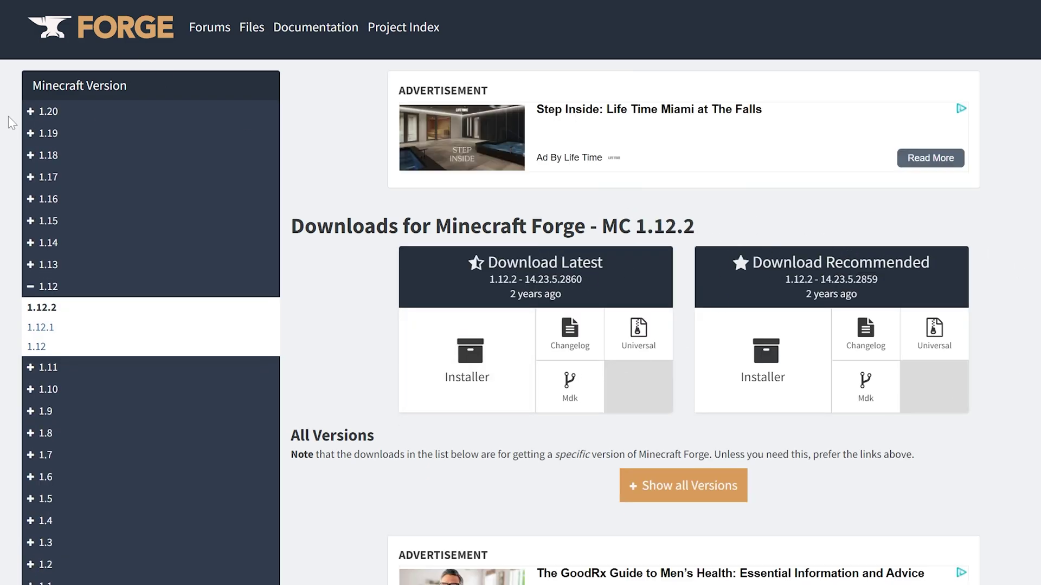
Switch to Minecraft 1.20.1 and download the recommended Forge installer
left_click(33, 113)
left_click(49, 132)
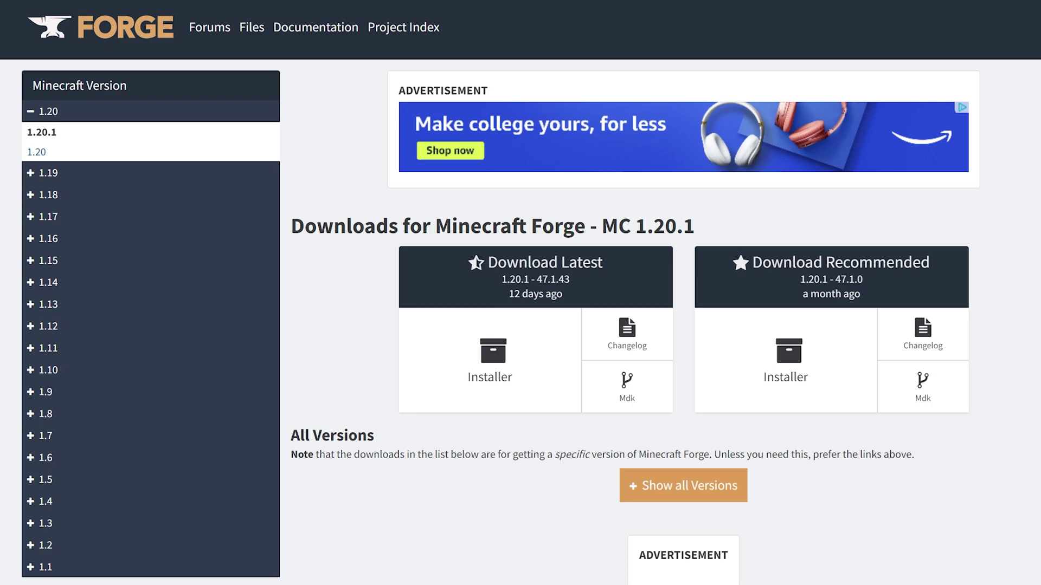
left_click(778, 356)
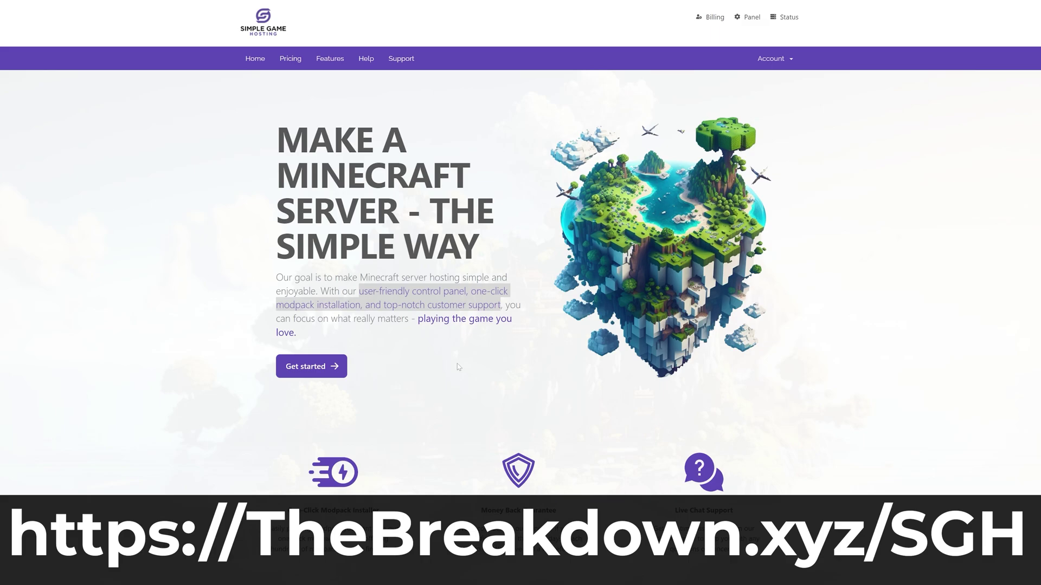
Start installing the DawnCraft modpack, version 1.27_hf, then close the confirmation
scroll(179, 339, "down", 5)
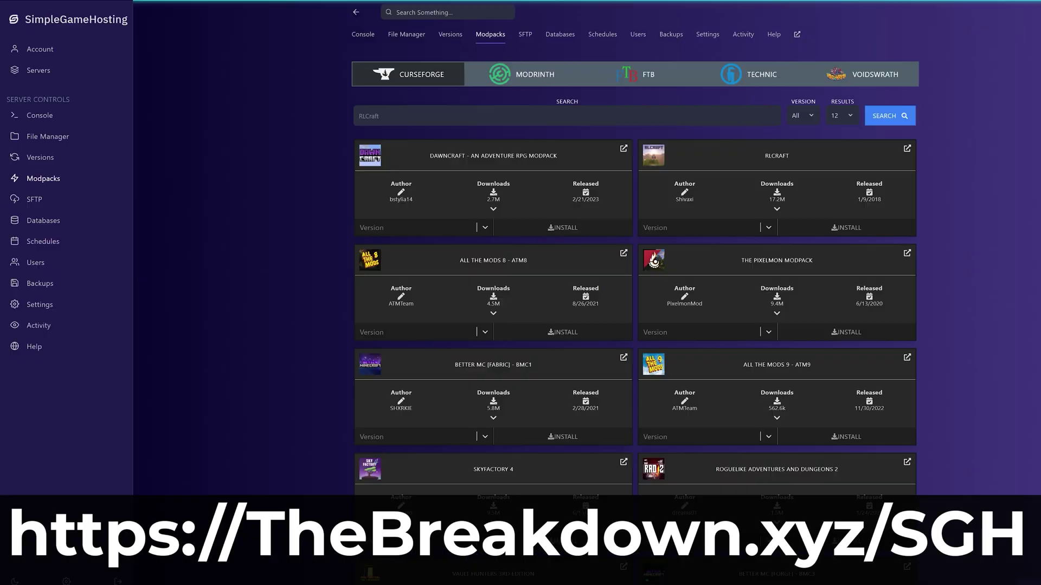
left_click(408, 229)
left_click(416, 353)
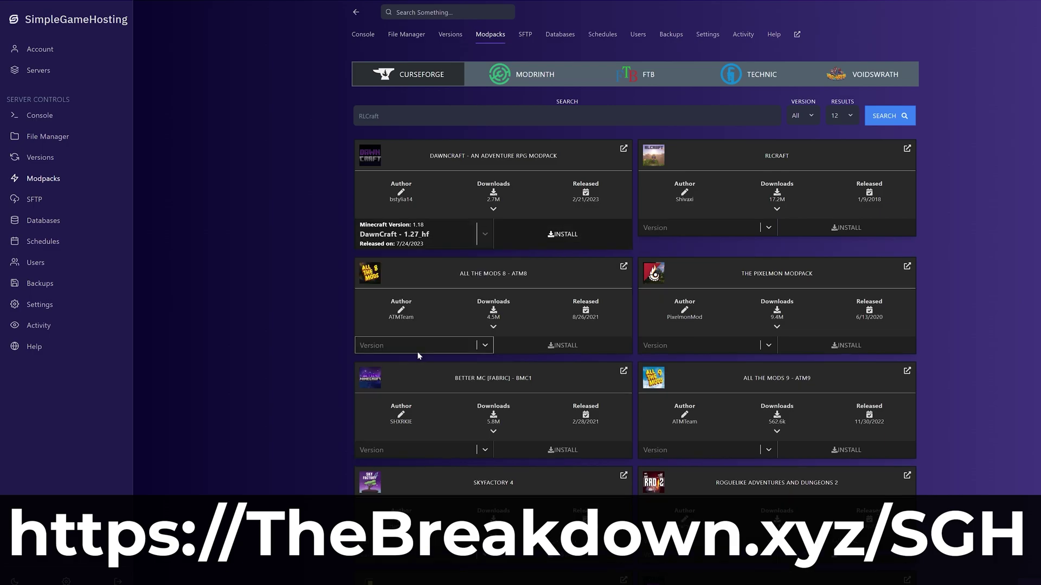
left_click(537, 241)
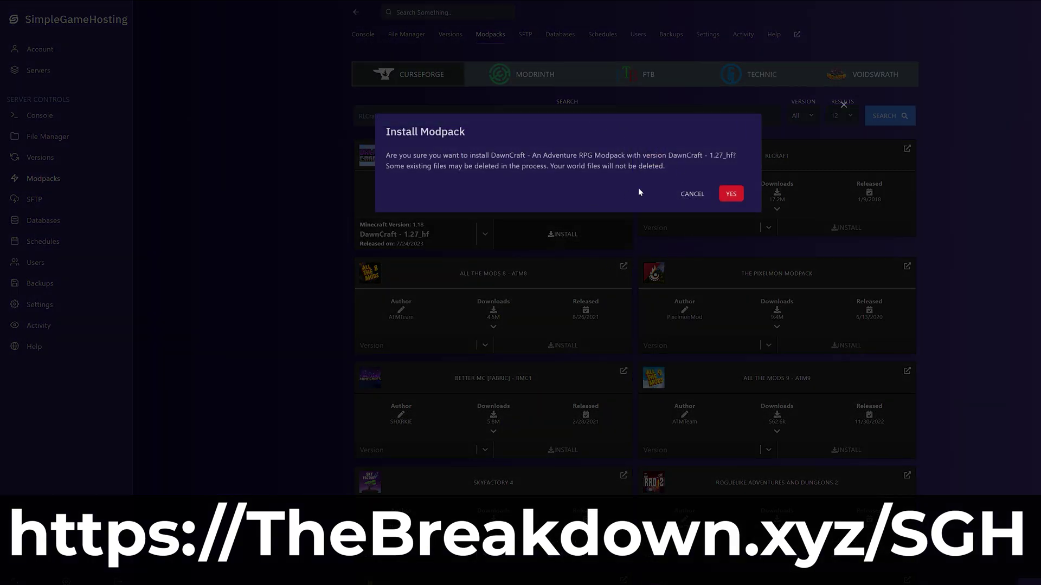
left_click(692, 194)
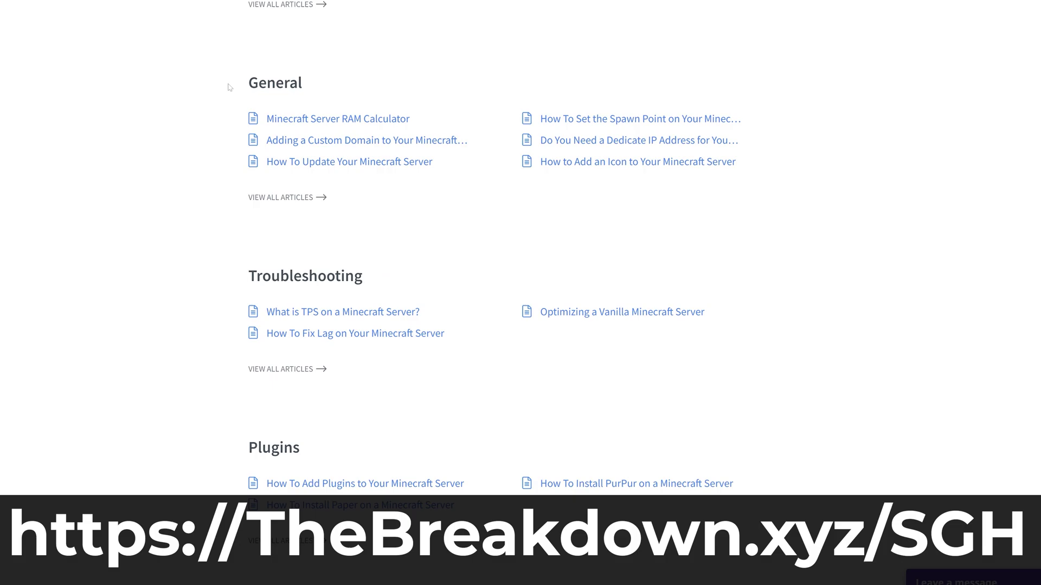
Open the Setting Up Modpacks article and scroll through it
scroll(229, 87, "down", 5)
left_click(425, 385)
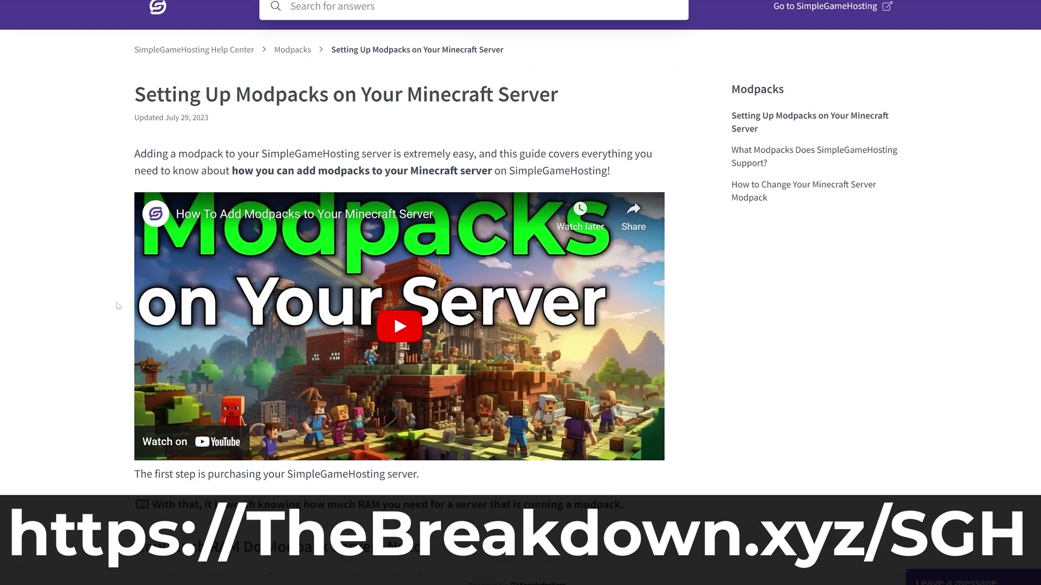
scroll(118, 306, "down", 10)
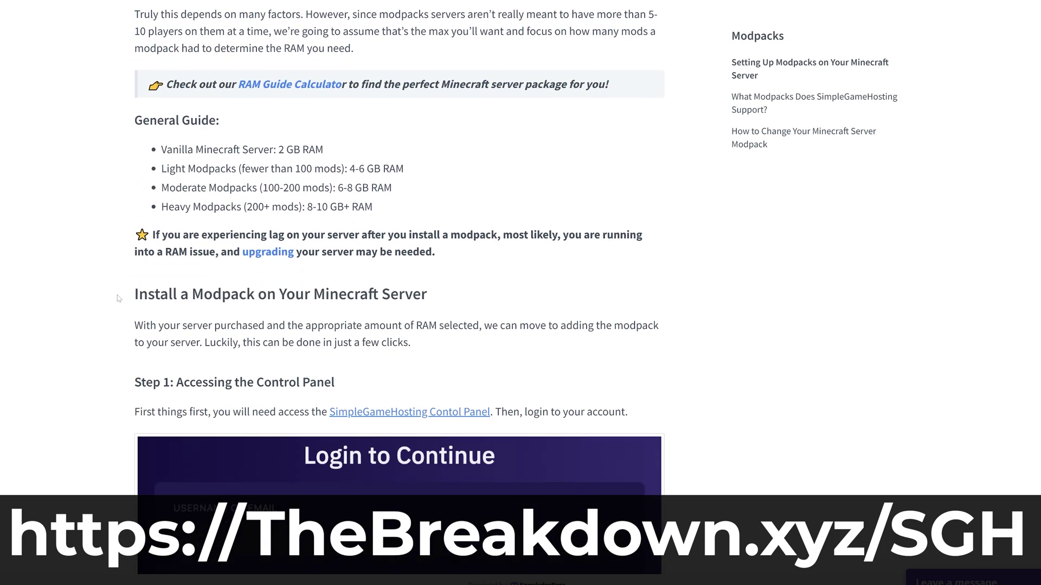
scroll(118, 296, "down", 7)
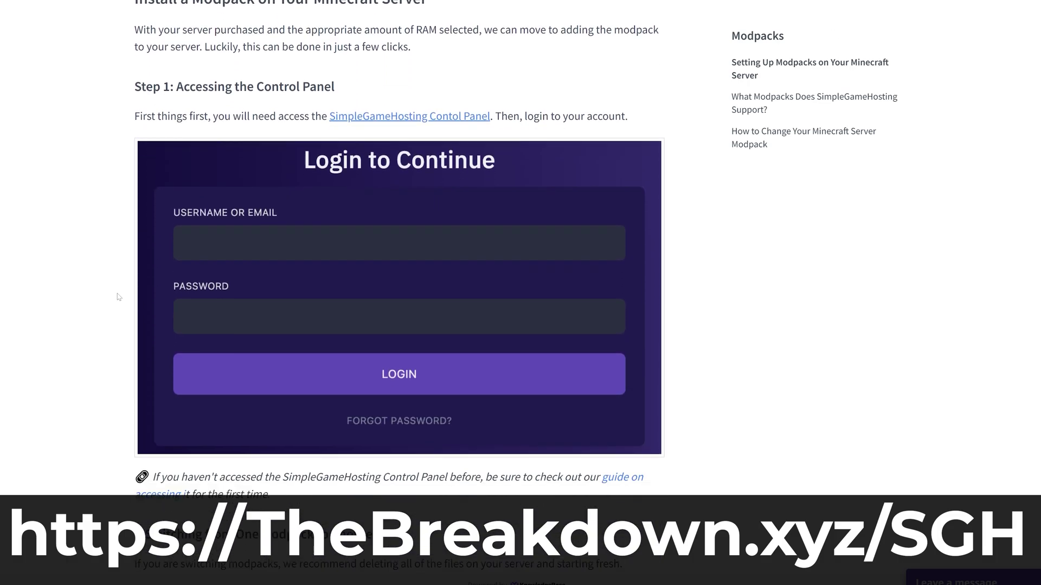
scroll(119, 297, "down", 3)
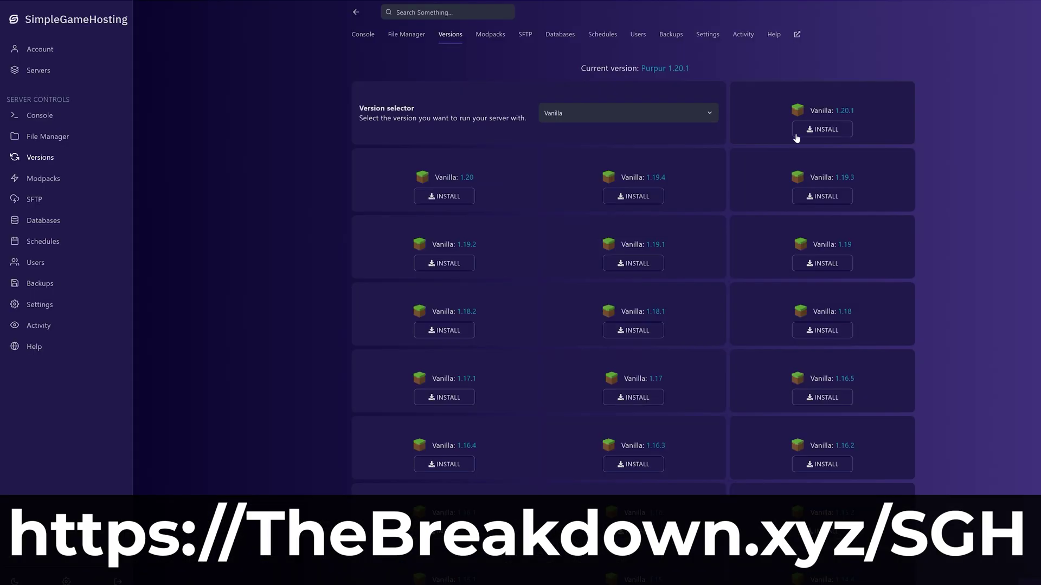
Start Vanilla 1.20.1 and Purpur 1.20.1 server installs, then skim the homepage text
left_click(813, 130)
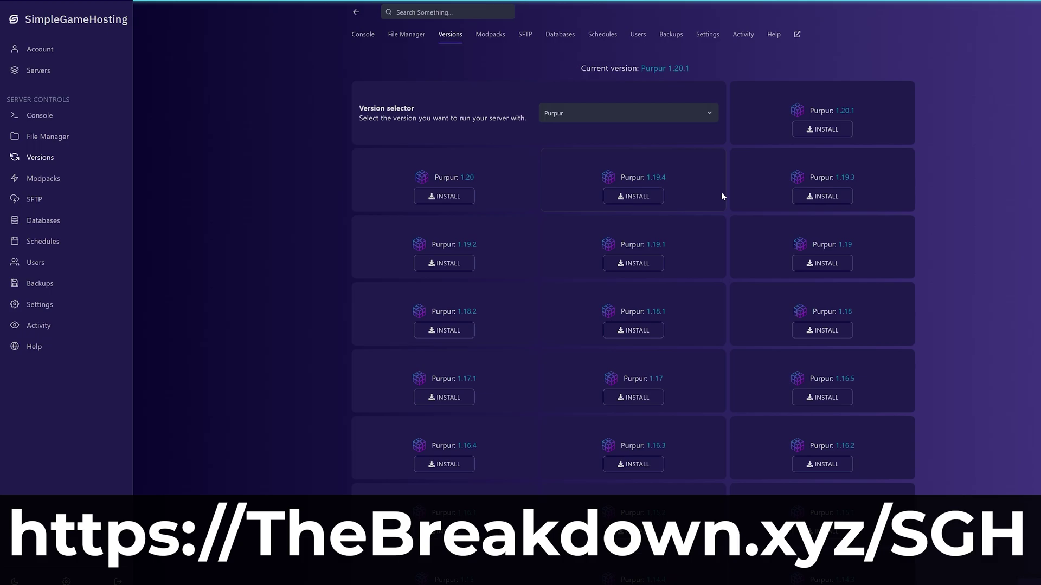
left_click(829, 129)
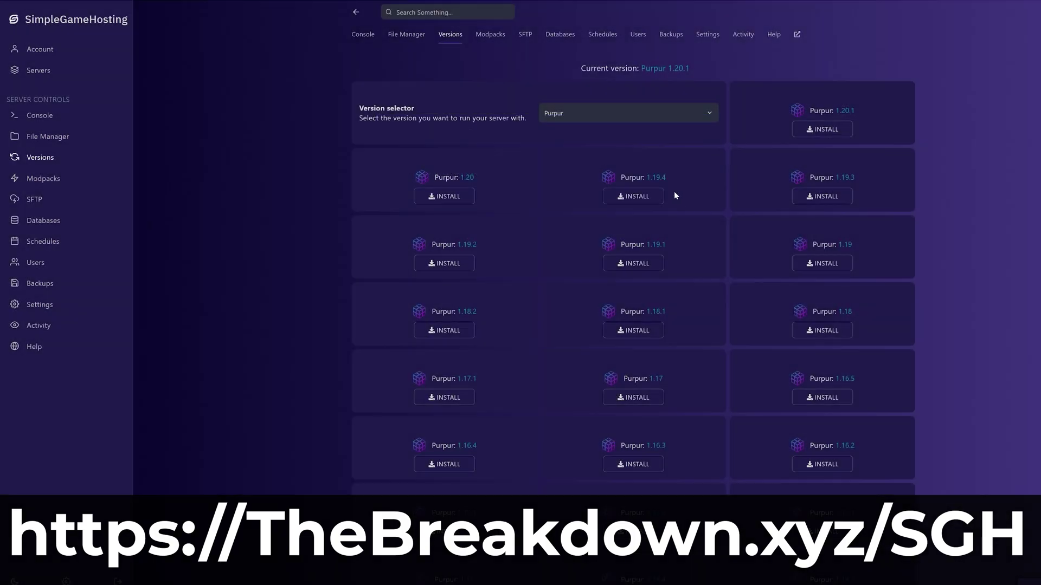
left_click_drag(500, 196, 678, 193)
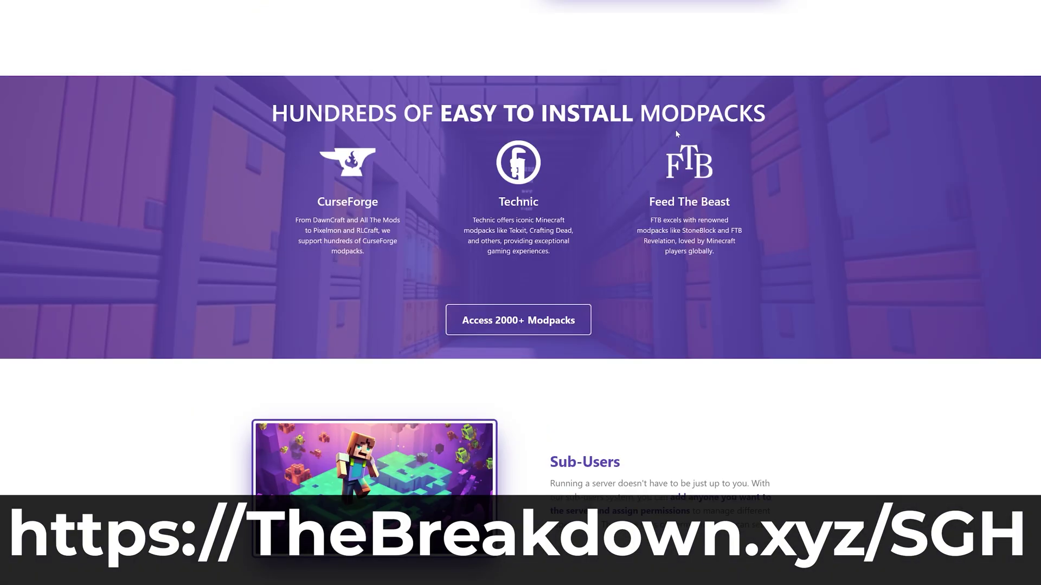
left_click_drag(772, 116, 277, 129)
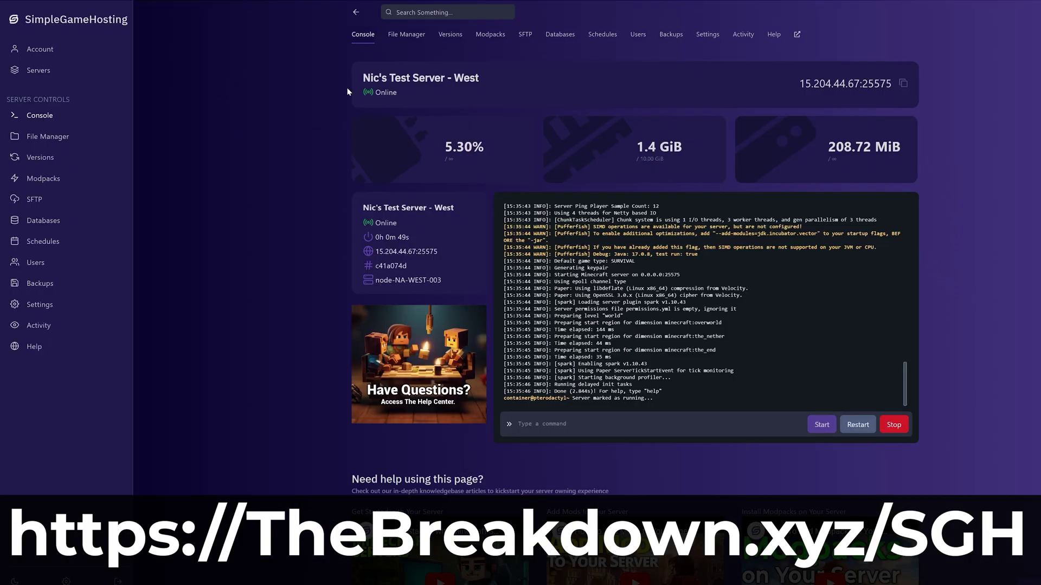
left_click_drag(371, 79, 492, 83)
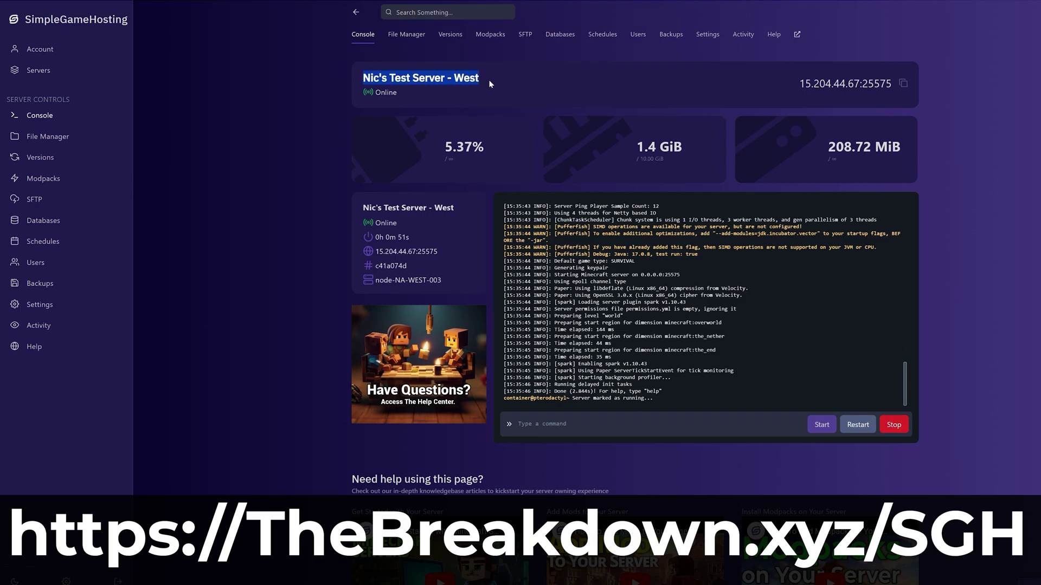
left_click(640, 96)
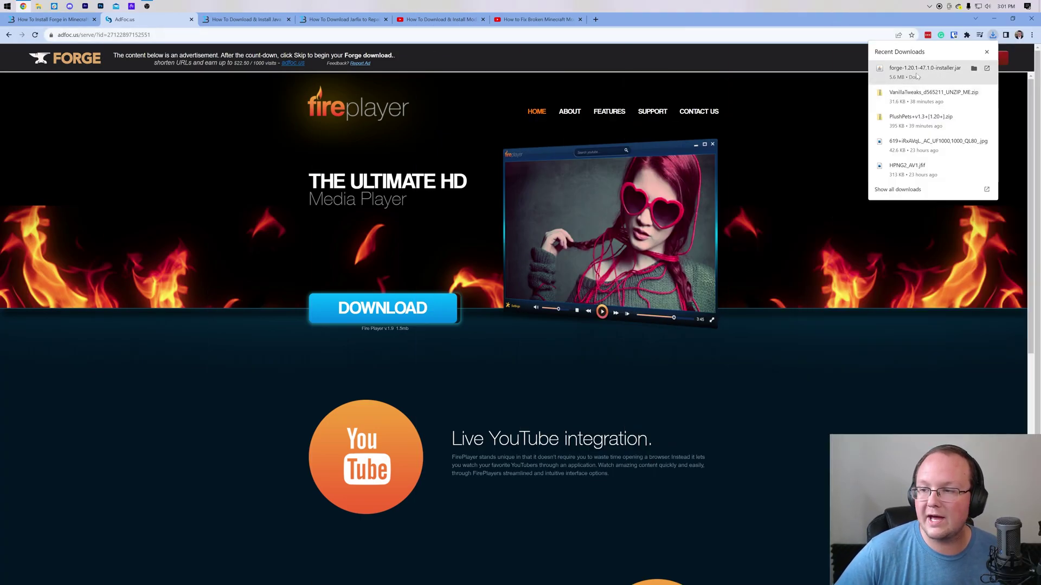
Open Downloads from a Start search and drag forge-1.20.1-47.1.0-installer.jar to the desktop
key("ctrl+Tab")
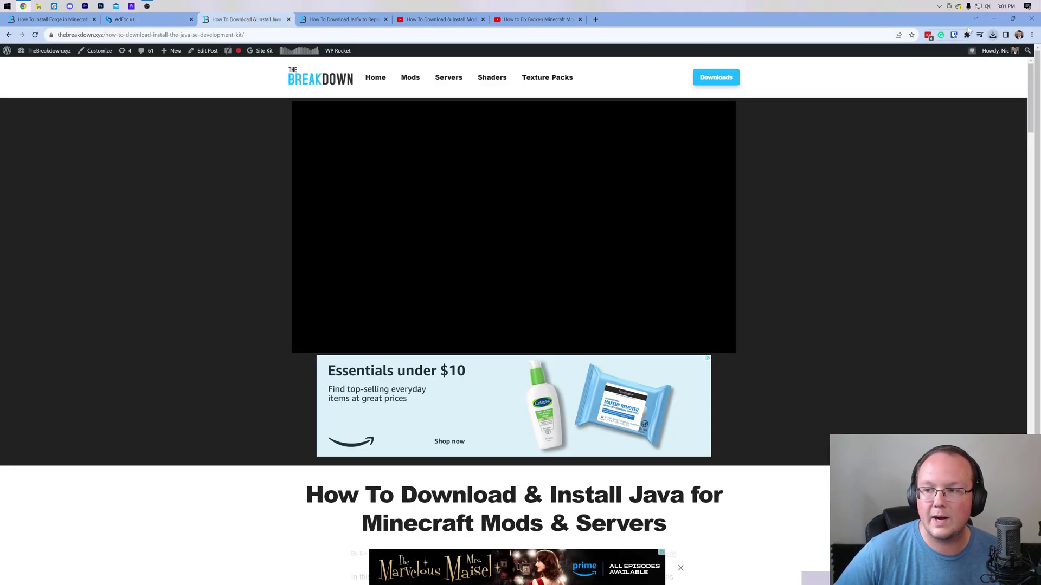
left_click(994, 19)
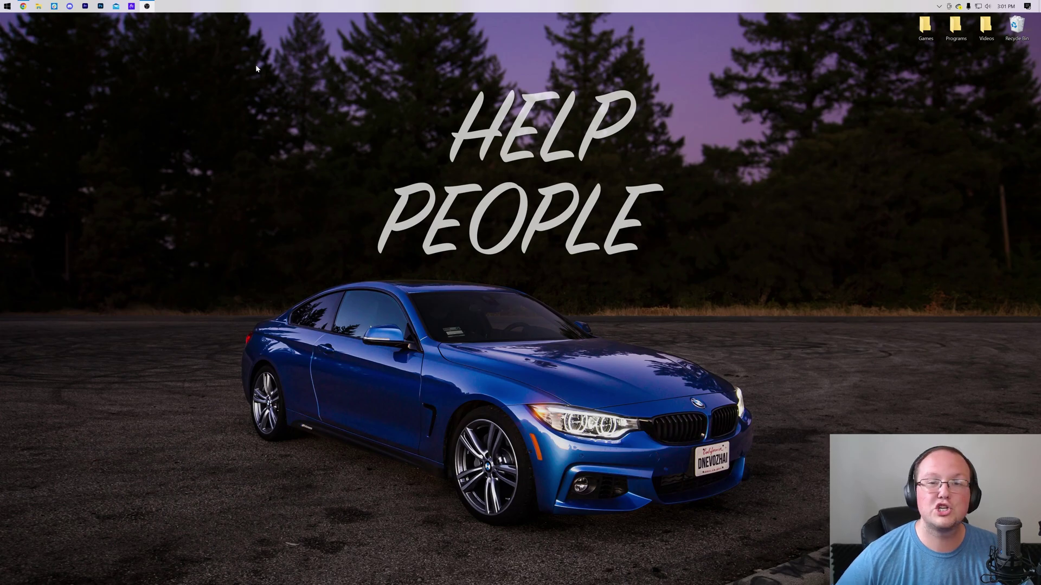
left_click(5, 5)
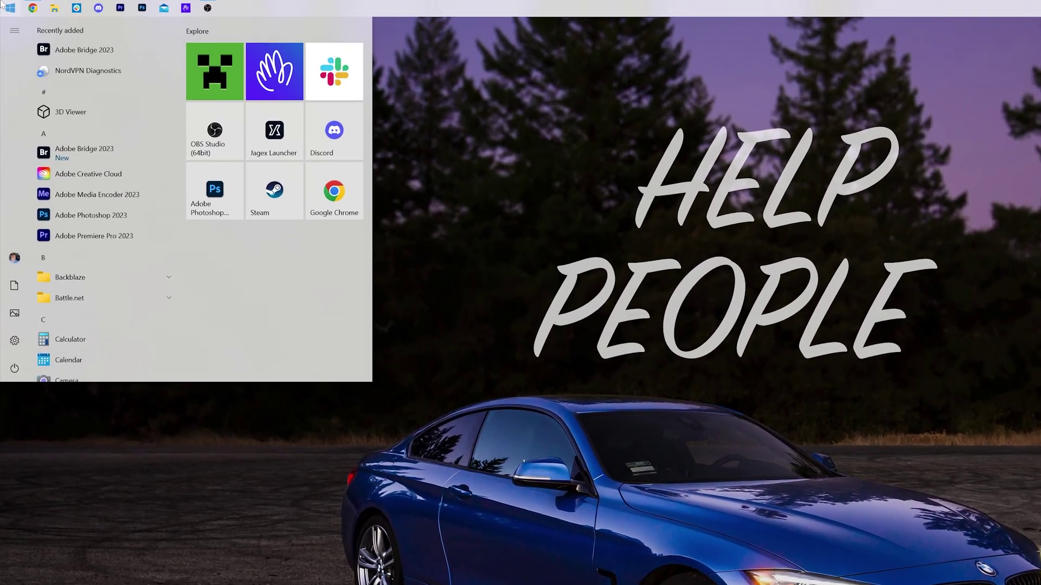
type("down")
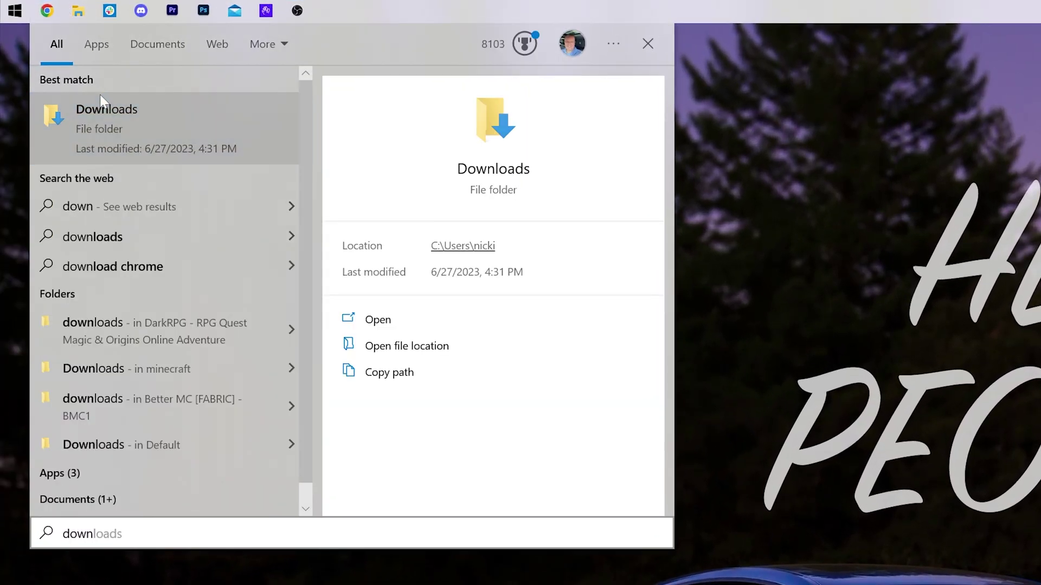
left_click(99, 94)
left_click(265, 198)
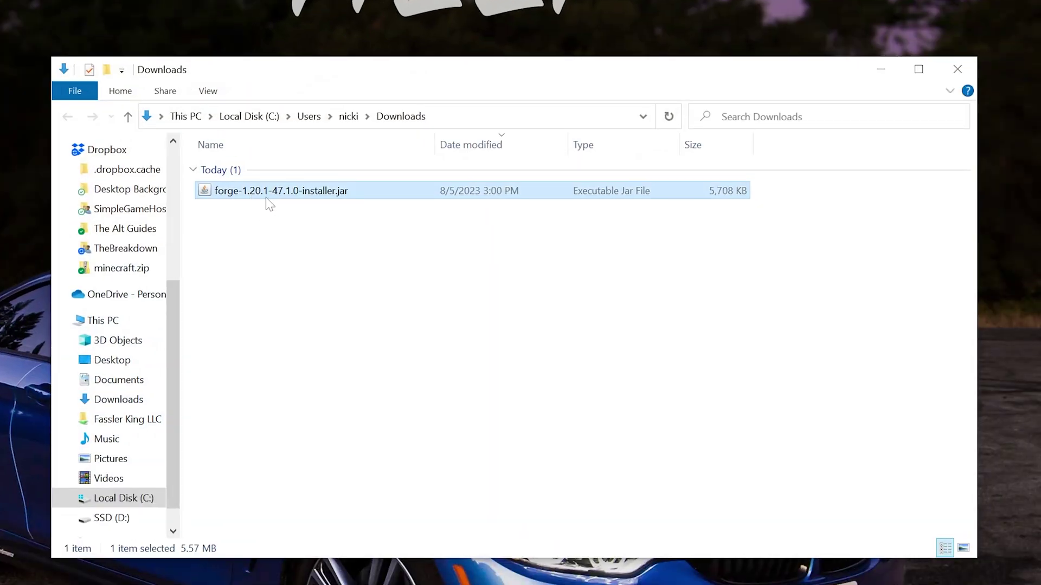
left_click_drag(266, 197, 216, 33)
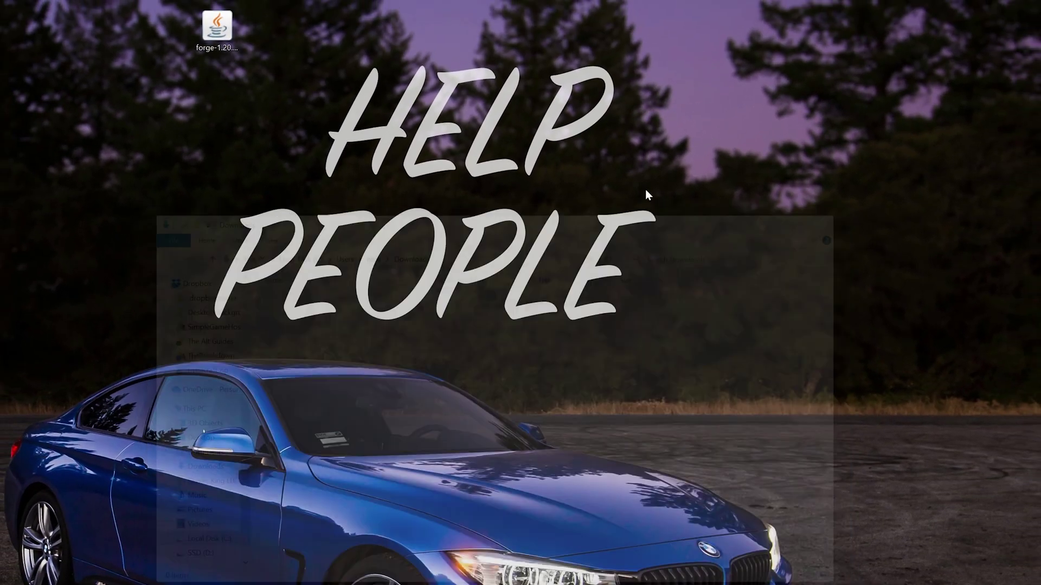
right_click(216, 34)
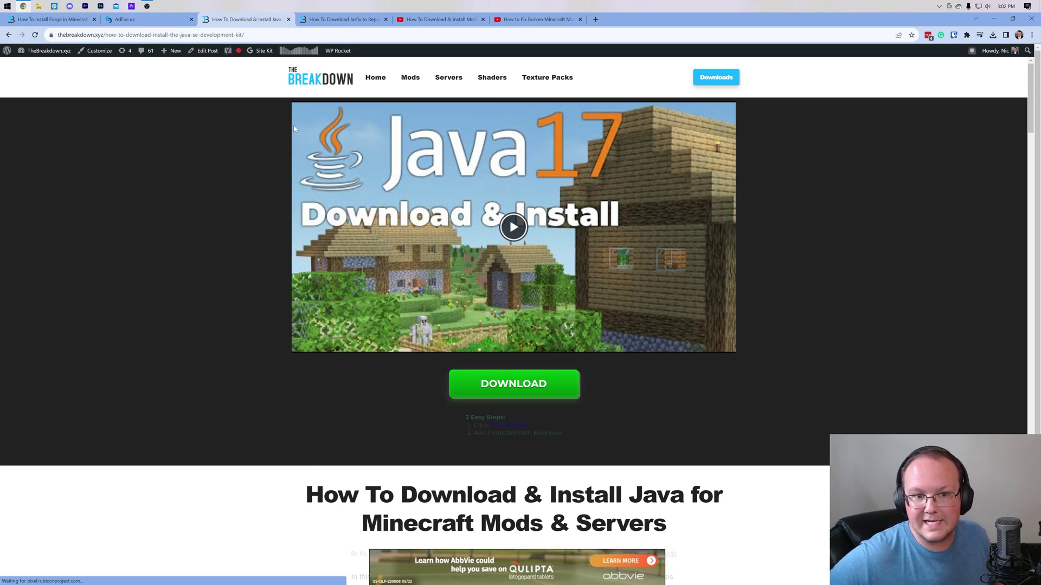
Glance at the How To Install Forge article, then scroll through the Java 17 download guide
left_click(76, 24)
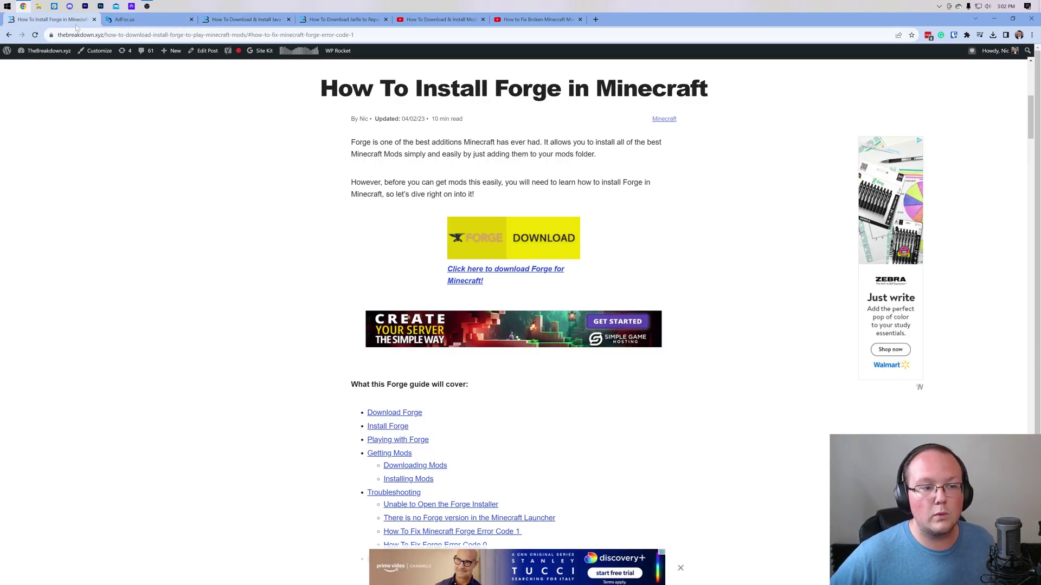
left_click(244, 20)
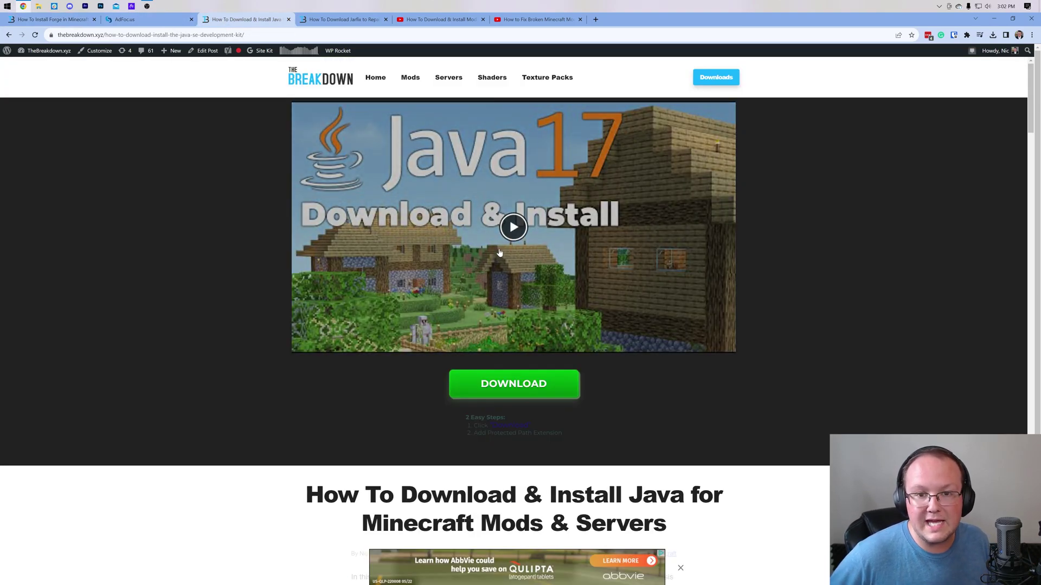
scroll(499, 251, "down", 10)
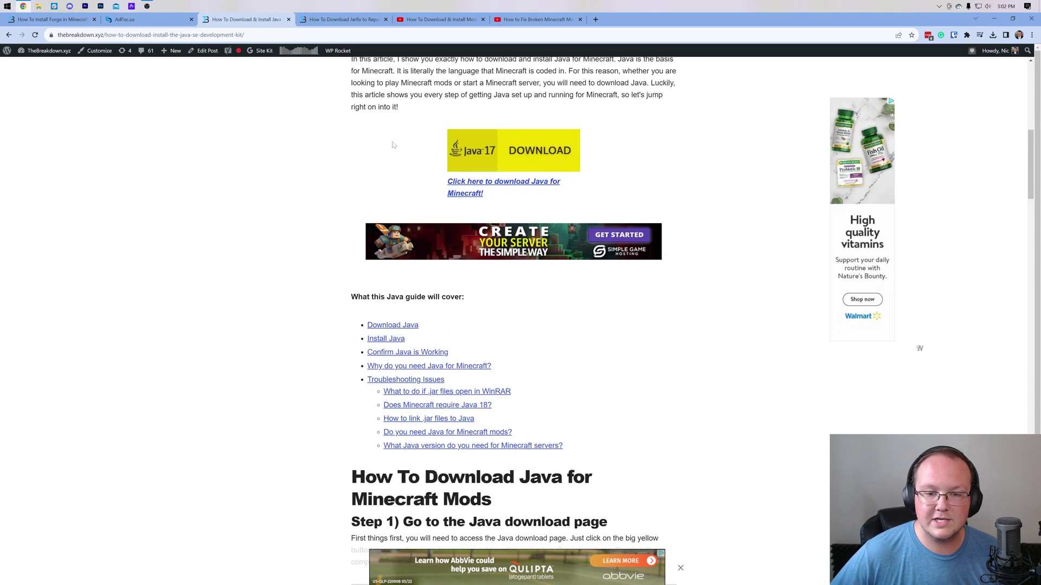
scroll(392, 145, "up", 3)
left_click_drag(362, 158, 550, 160)
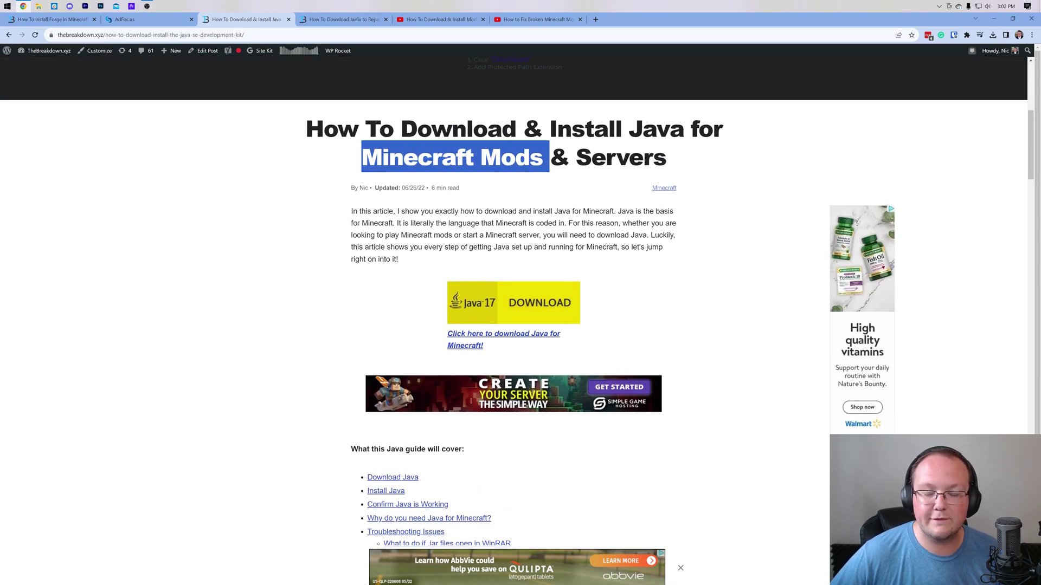
left_click(552, 164)
scroll(553, 167, "down", 12)
scroll(553, 168, "up", 5)
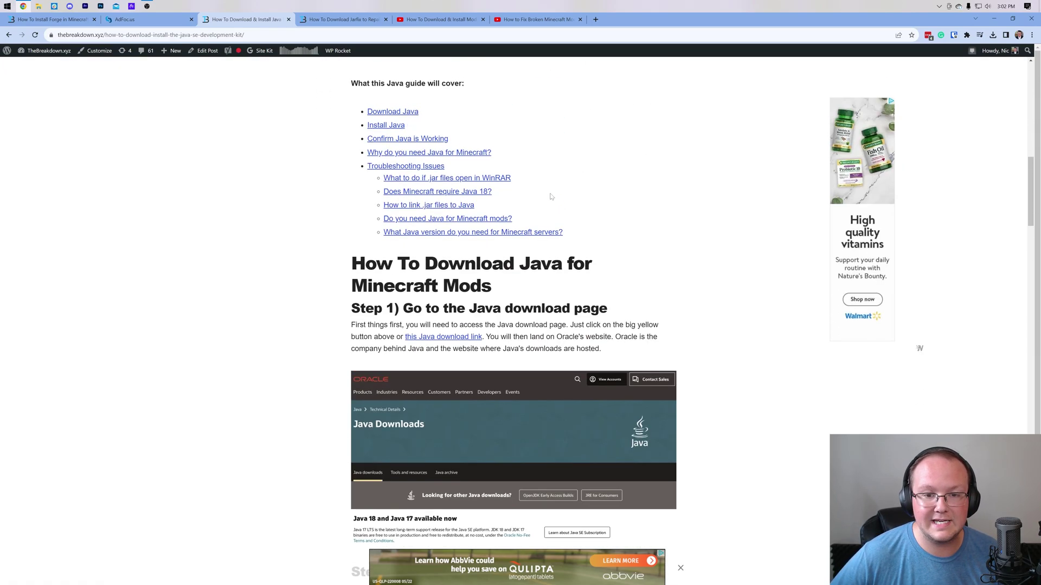
scroll(432, 252, "down", 10)
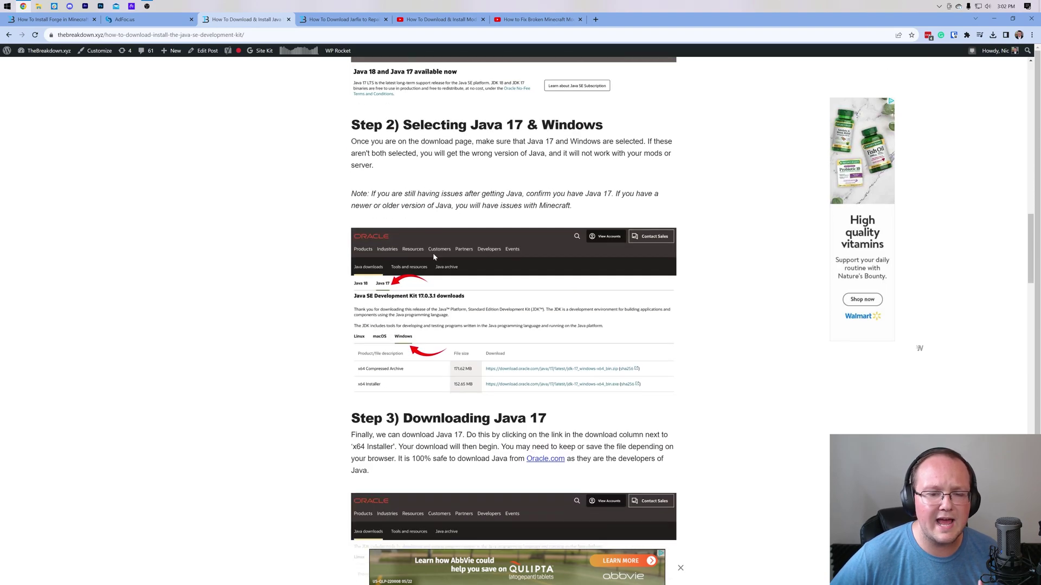
scroll(432, 252, "up", 20)
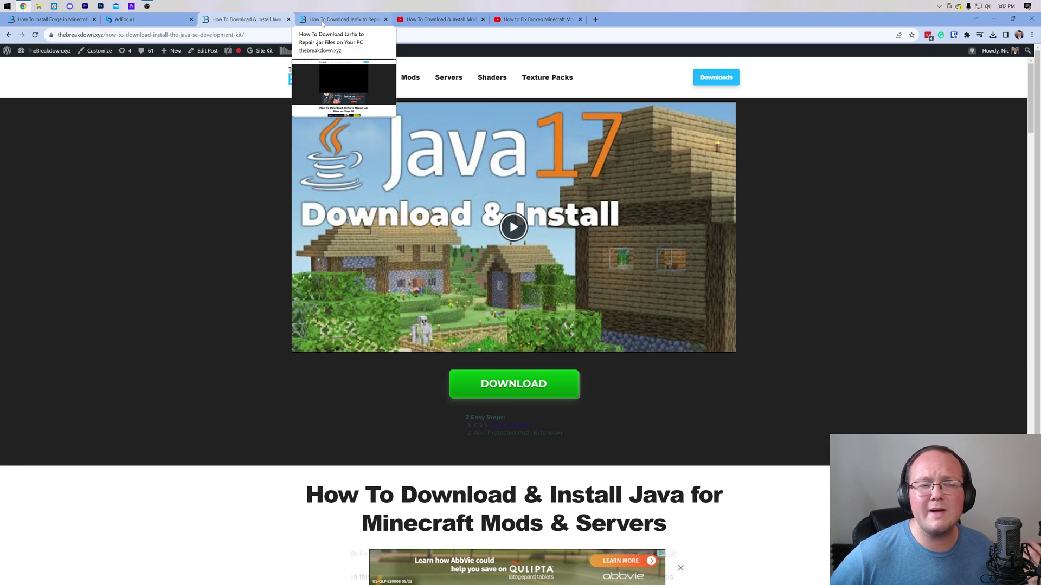
Read the Jarfix repair guide, then switch to the YouTube mod-installing video tab
left_click(323, 21)
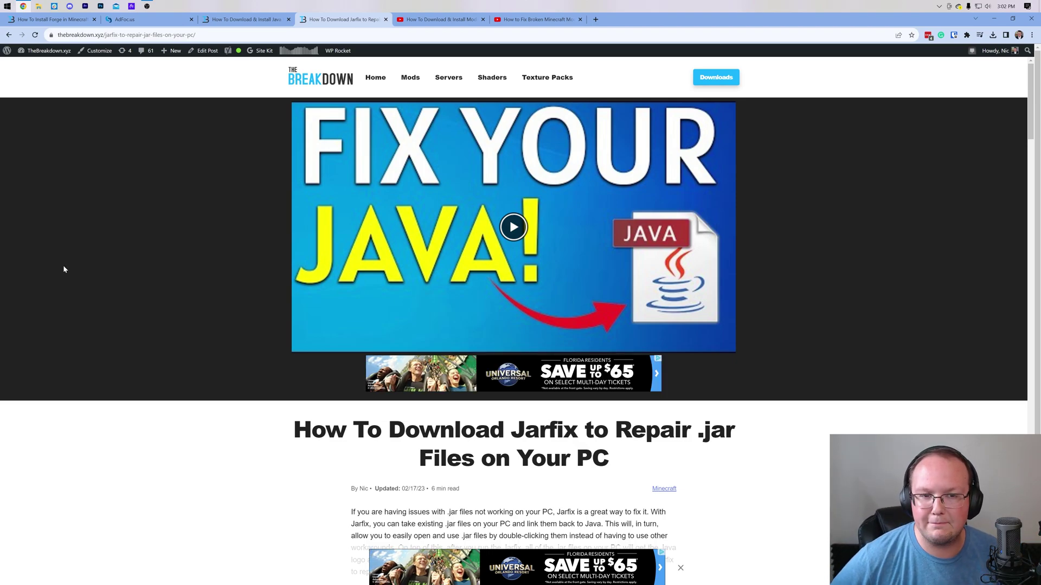
scroll(114, 286, "down", 4)
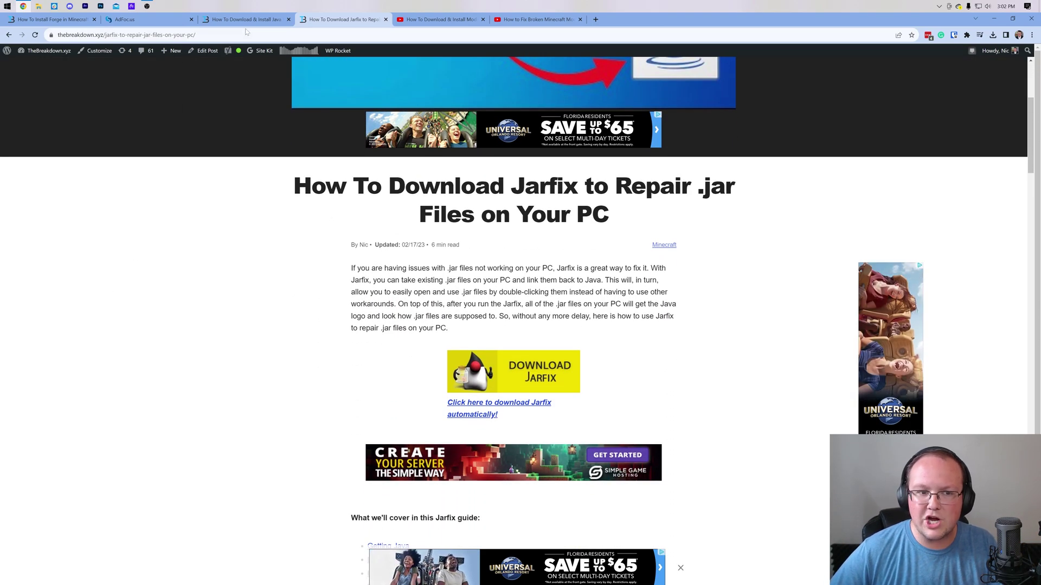
left_click(246, 22)
left_click(322, 19)
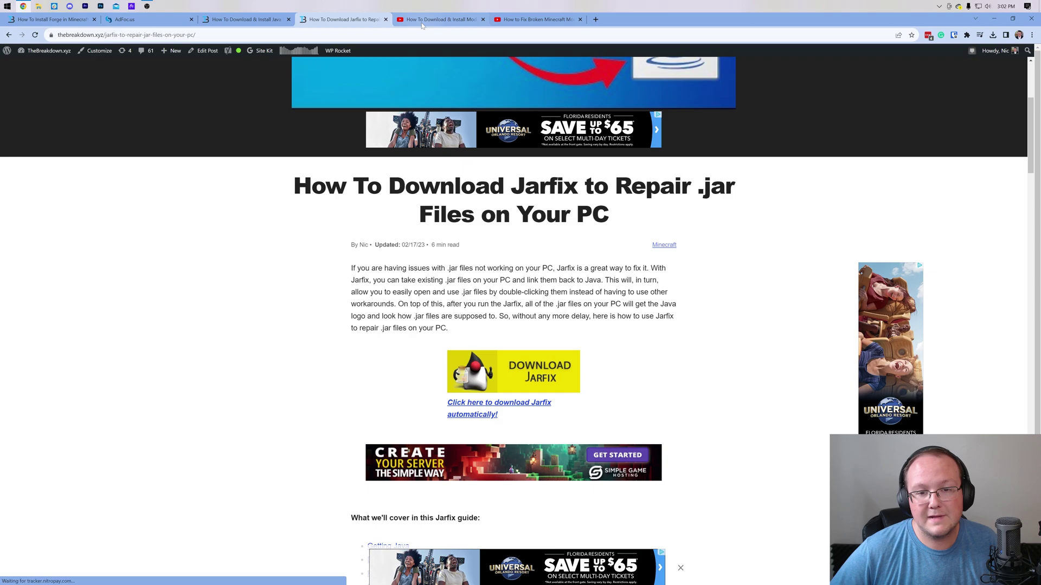
left_click(422, 22)
Run the Forge installer jar with Java and install the 1.20.1-forge-47.1.0 client
left_click(993, 19)
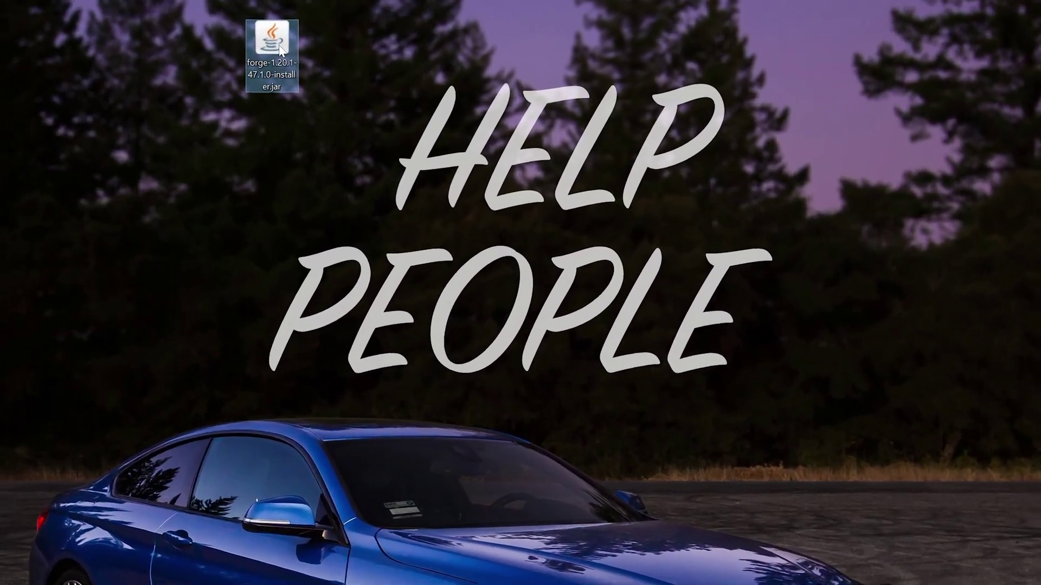
right_click(383, 69)
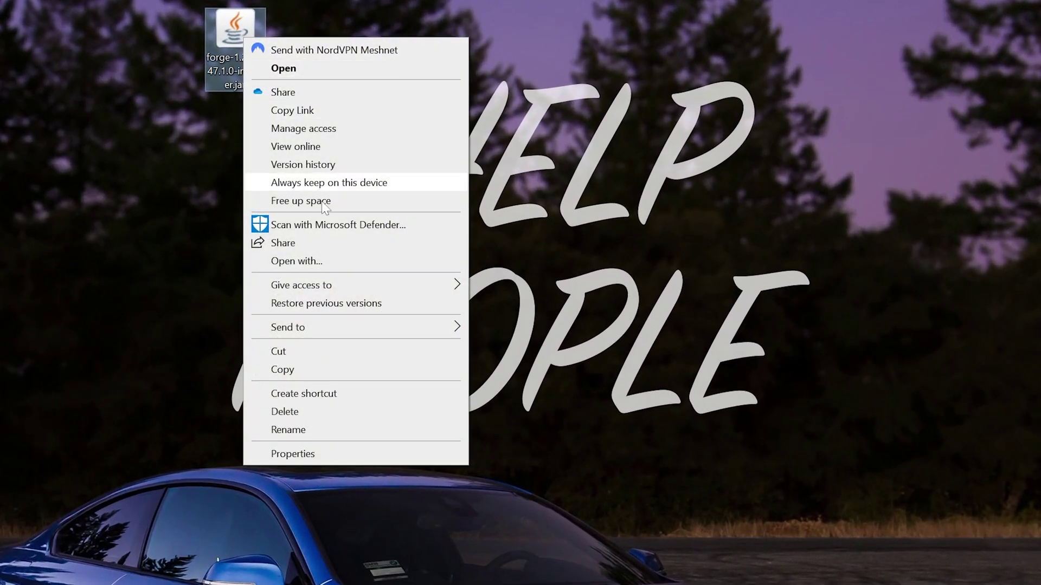
left_click(330, 261)
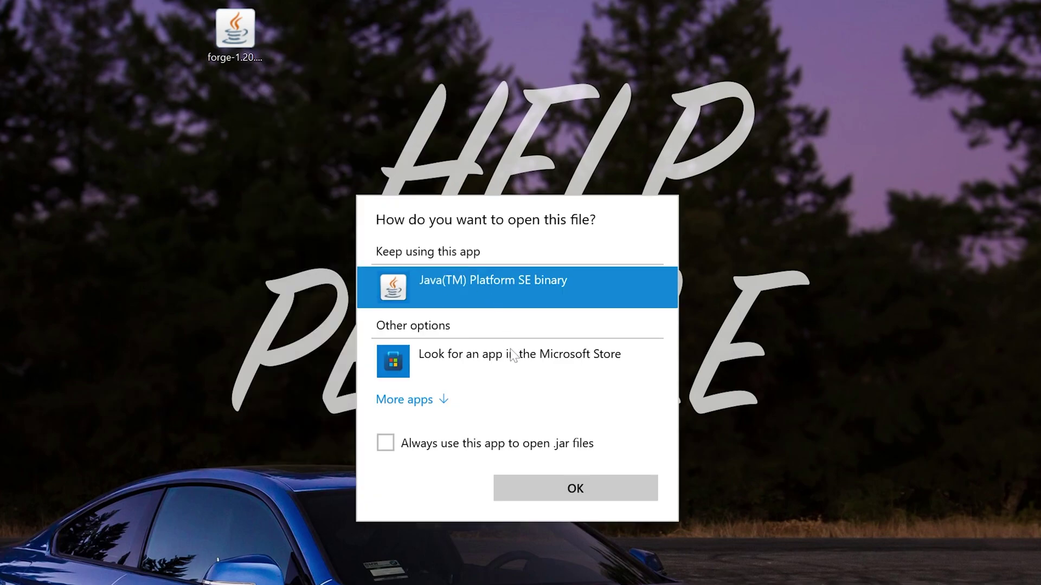
left_click(555, 490)
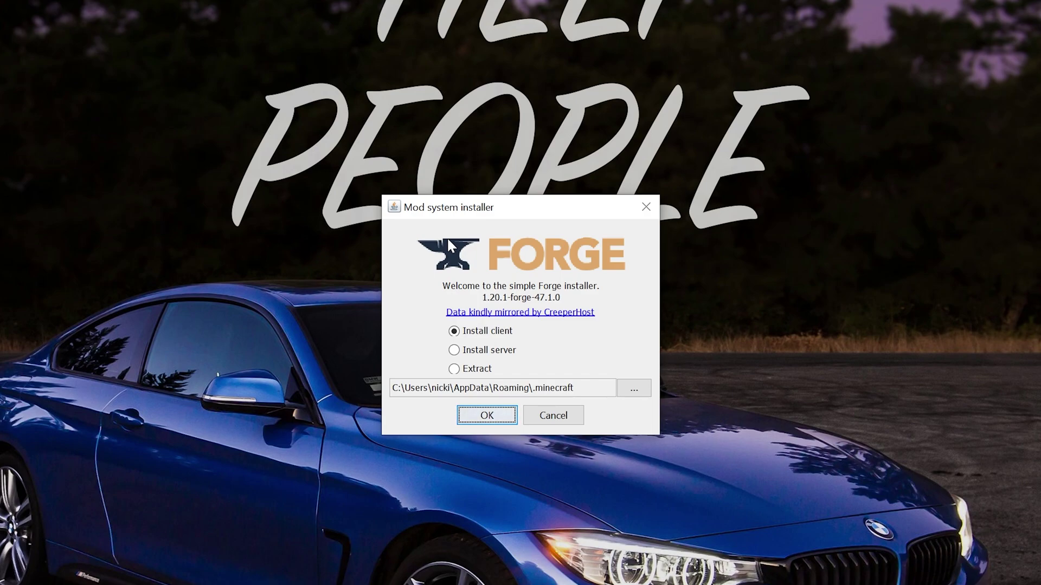
left_click(503, 331)
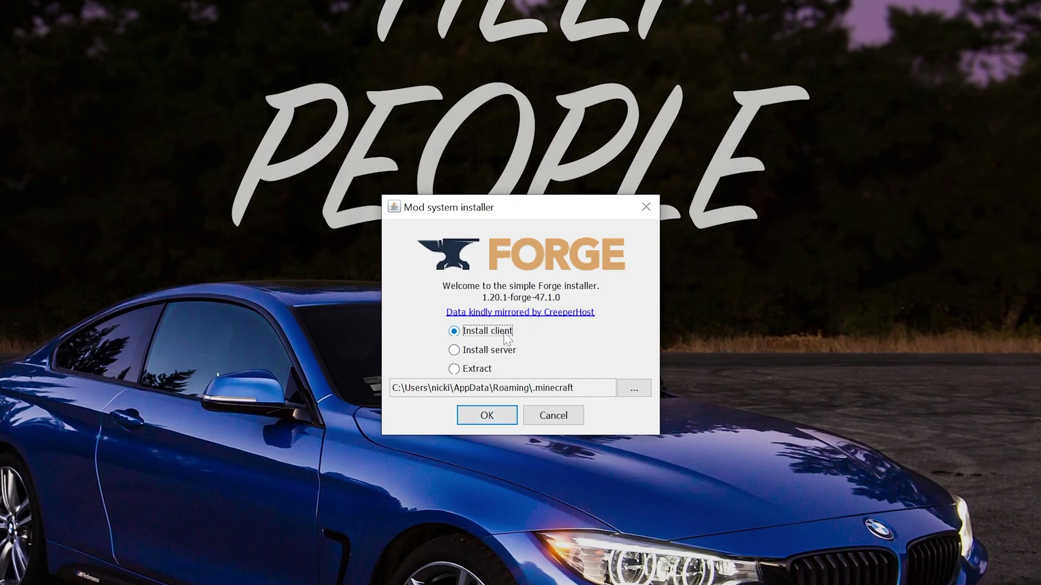
left_click(487, 416)
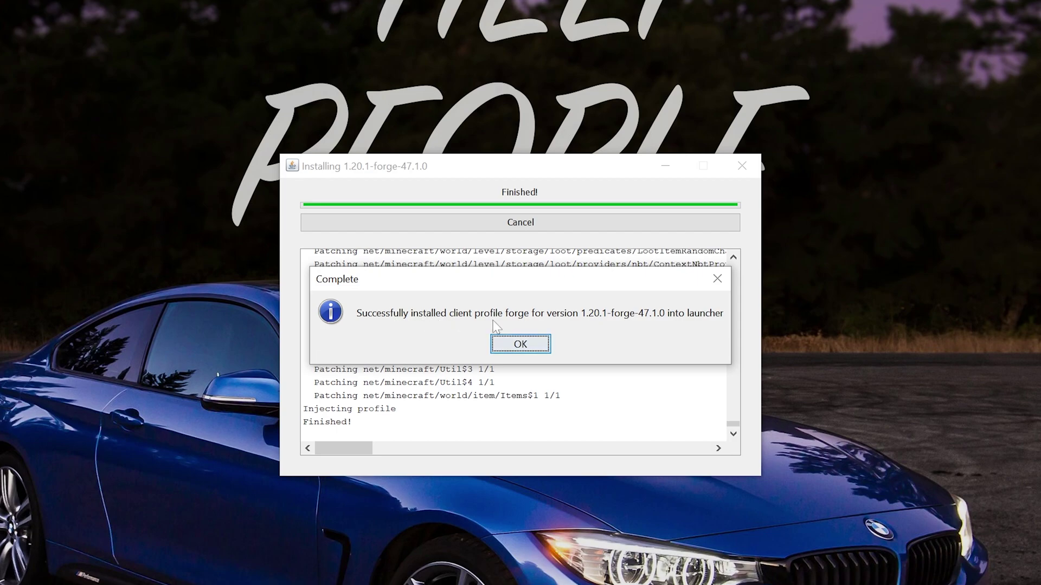
left_click(520, 345)
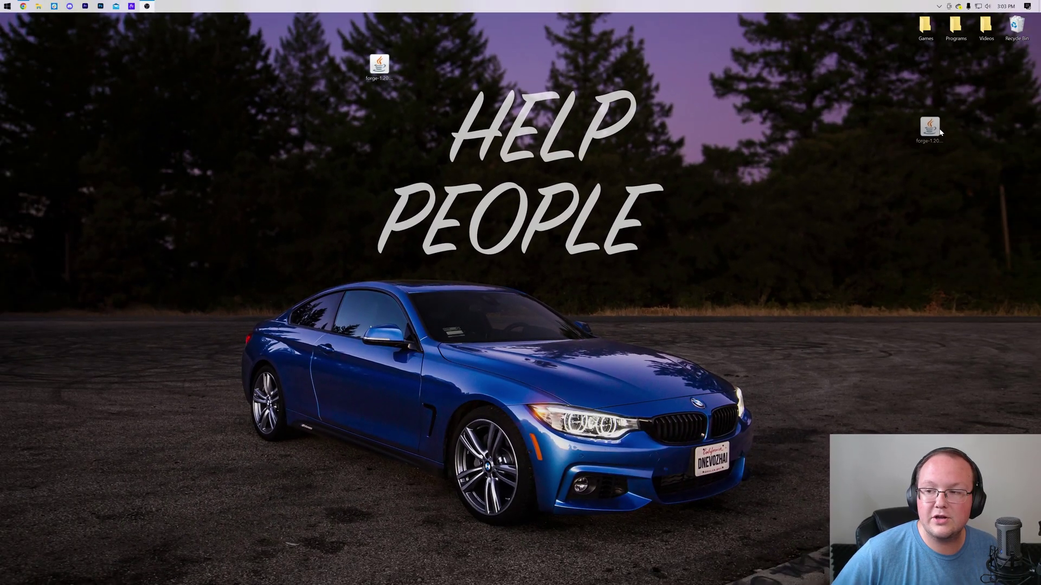
Move the Forge installer jar to the Recycle Bin and launch Minecraft Launcher
left_click_drag(1019, 46, 1019, 41)
left_click(6, 6)
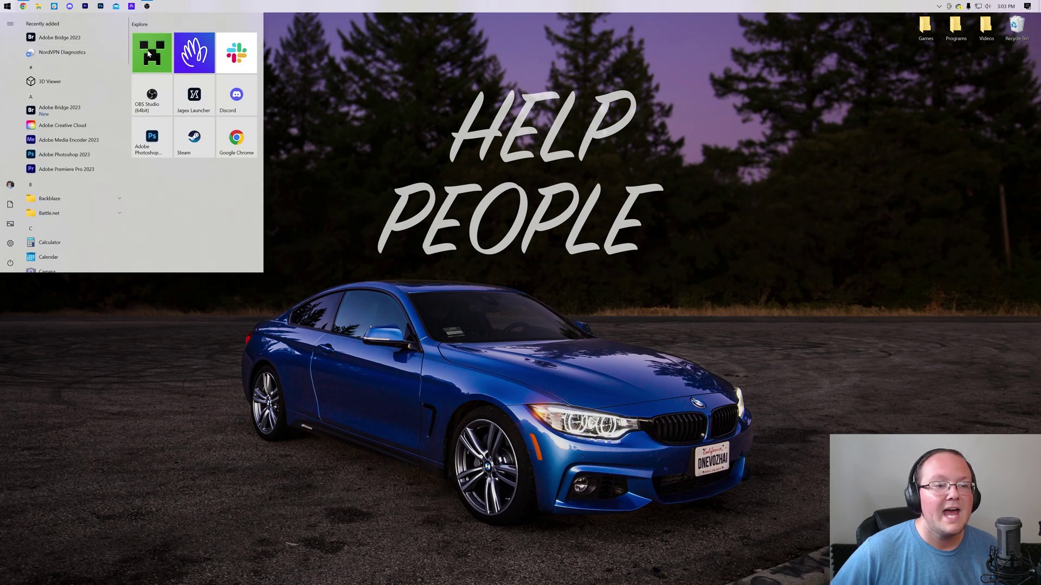
left_click(6, 5)
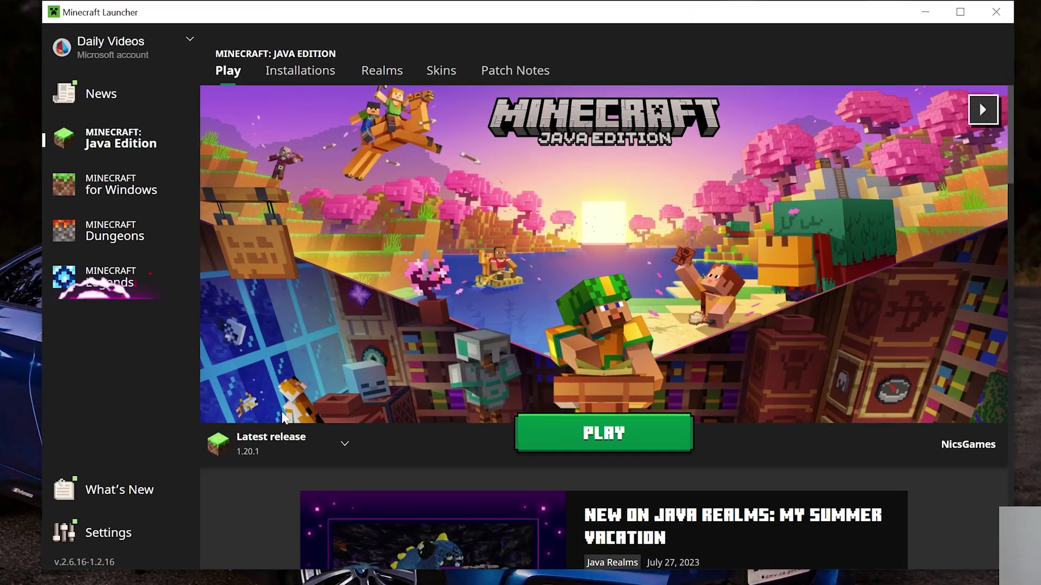
Select the forge 1.20.1 profile, press Play, and cancel the modified-installation warning
left_click(253, 463)
left_click(233, 274)
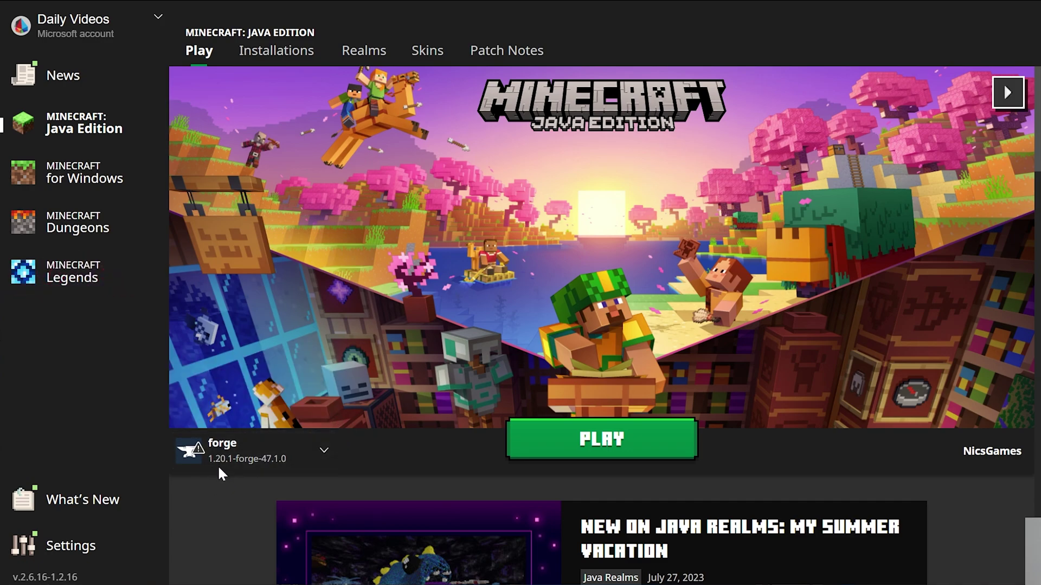
mouse_move(236, 475)
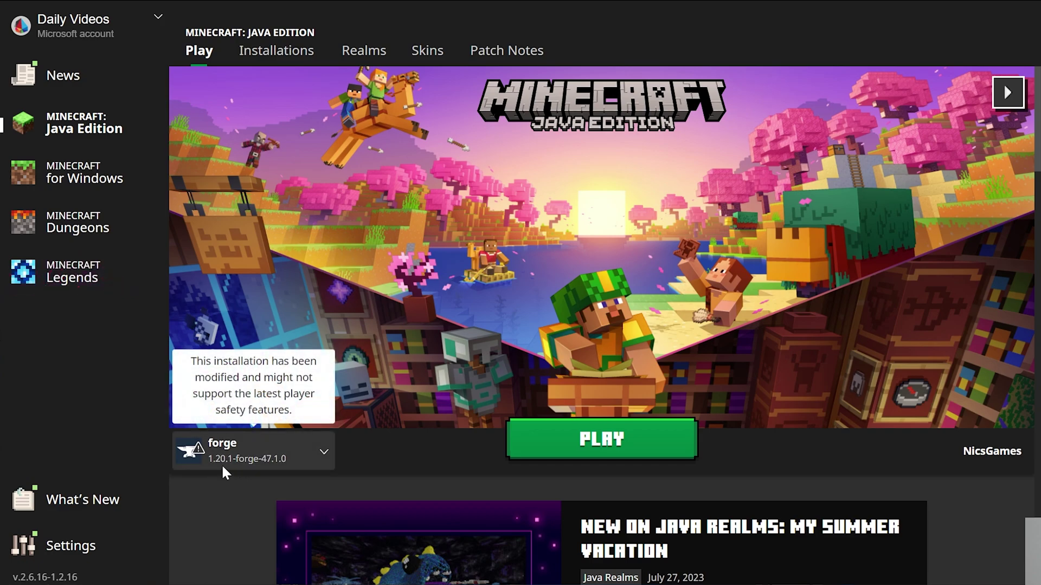
left_click(567, 456)
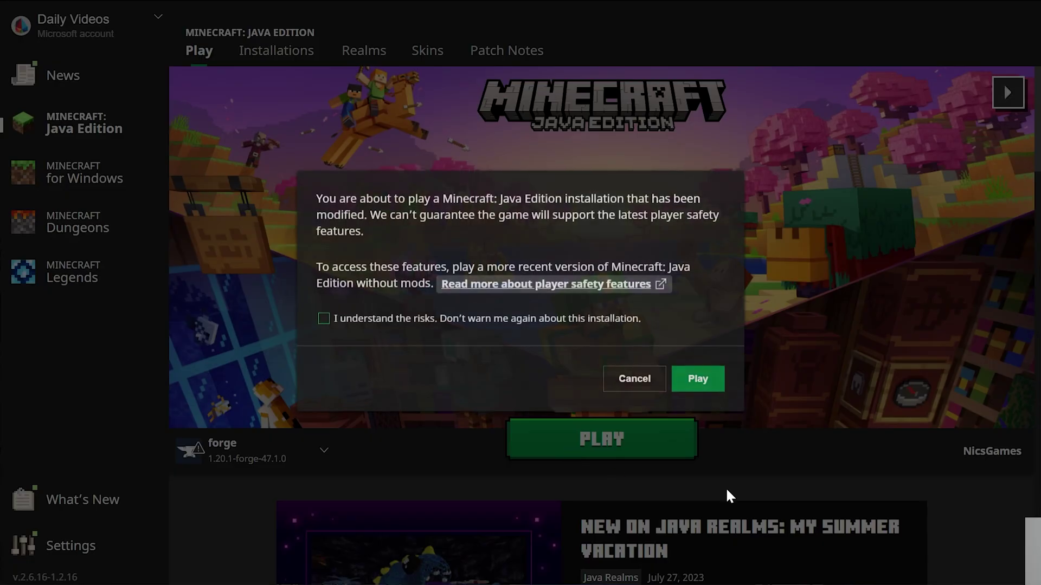
left_click(658, 384)
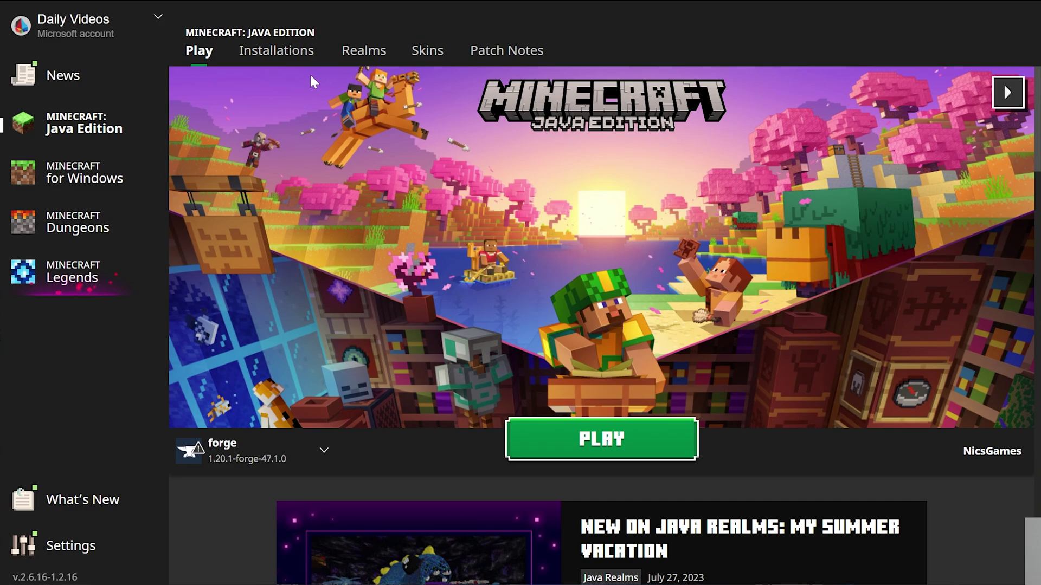
Delete the SimpleGameHosting.com installation from the Installations list
left_click(295, 54)
left_click(949, 322)
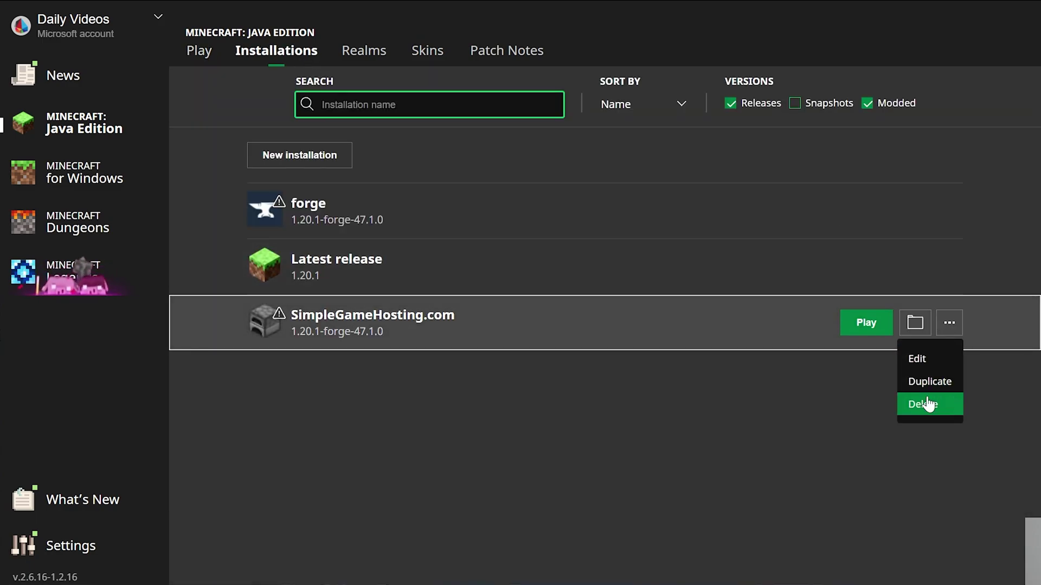
left_click(928, 404)
left_click(558, 335)
Toggle the Modded filter off and on, then cancel a forge launch at the warning
left_click(874, 103)
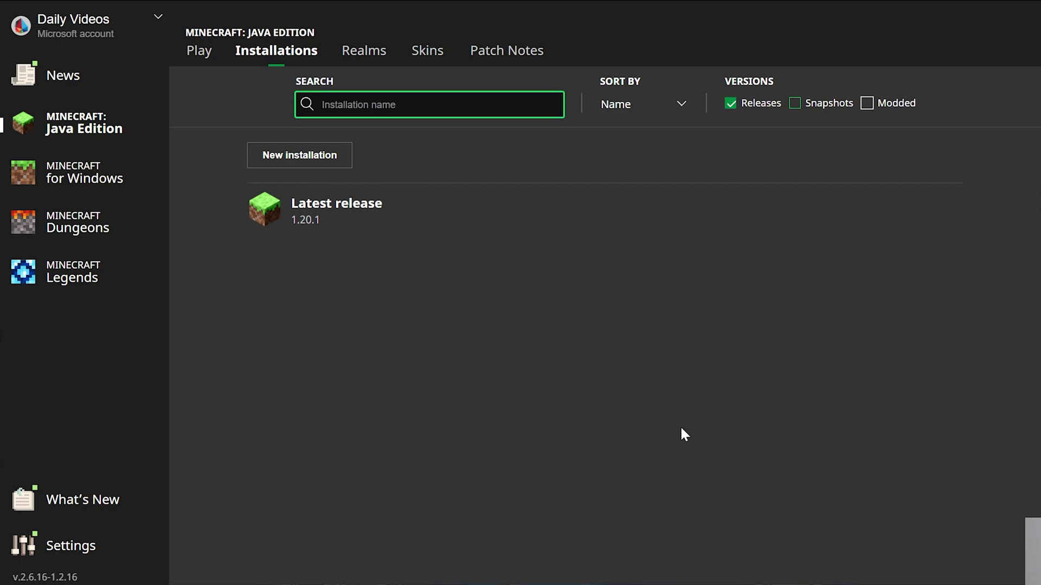
left_click(866, 103)
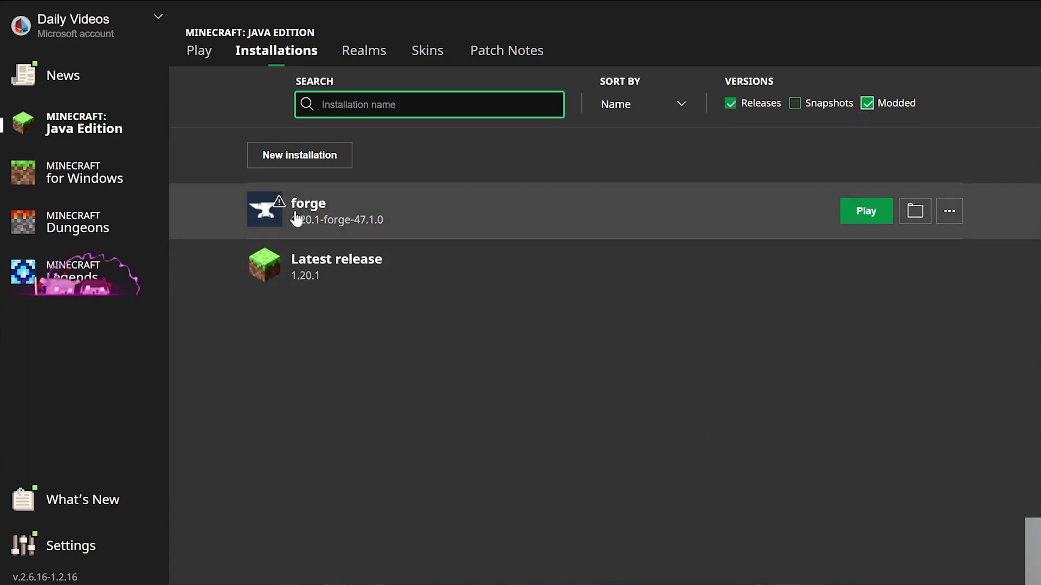
left_click(878, 217)
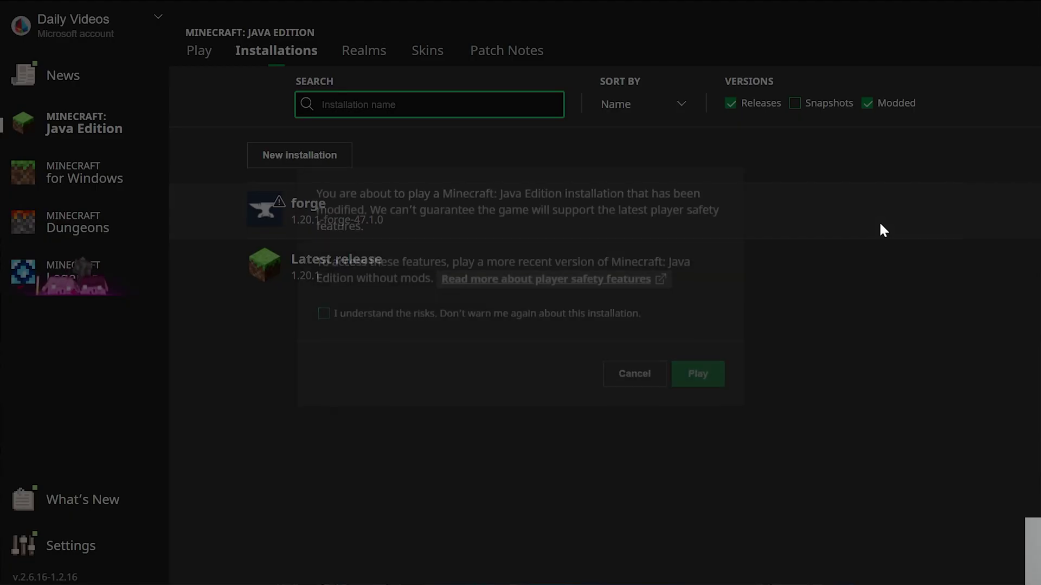
left_click(650, 380)
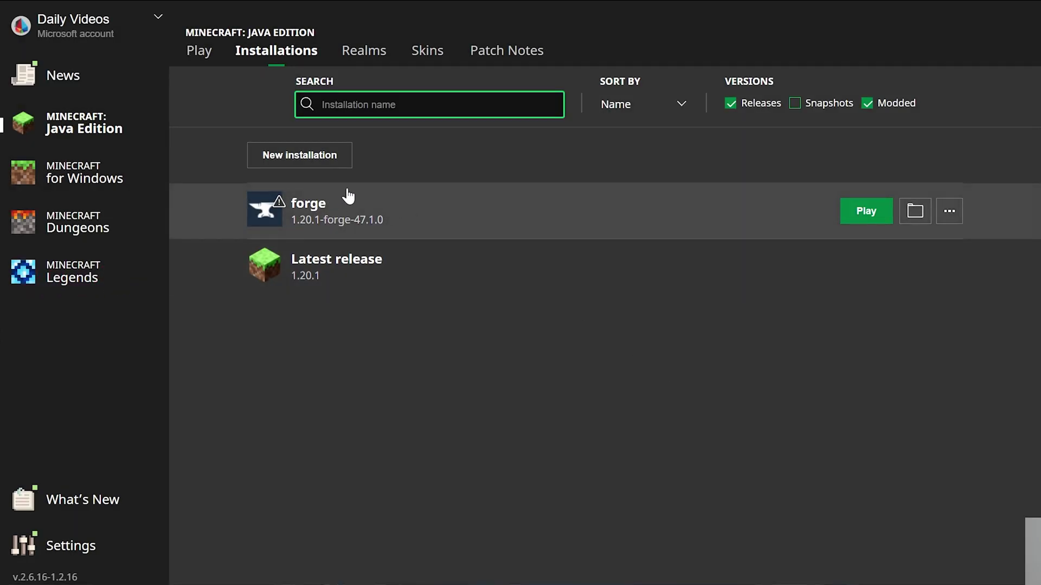
Create installation 'SimpleGameHosting.com' with release 1.20.1-forge-47.1.0 and 2560×1440 resolution
left_click(325, 156)
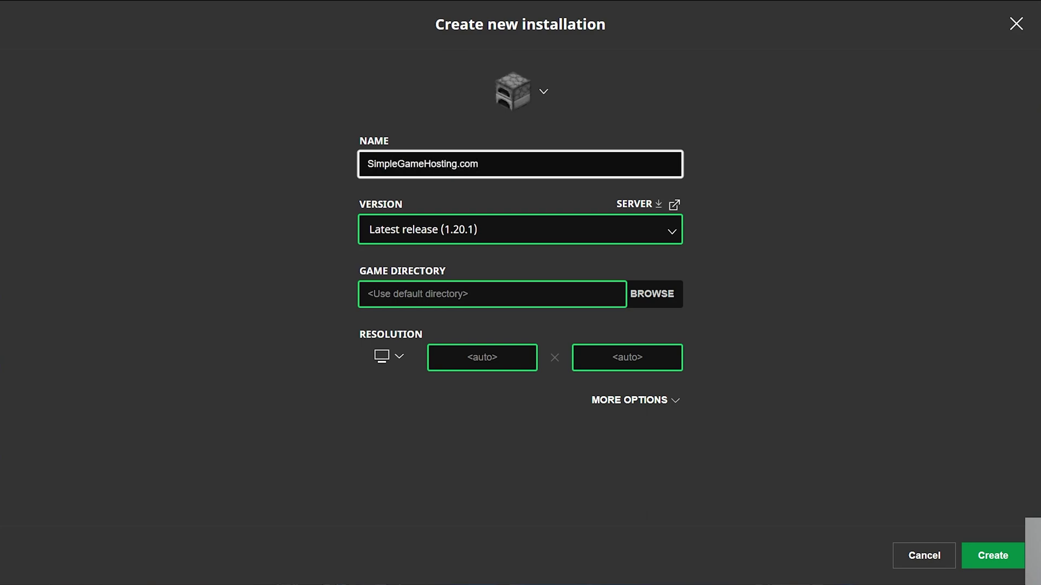
left_click(842, 125)
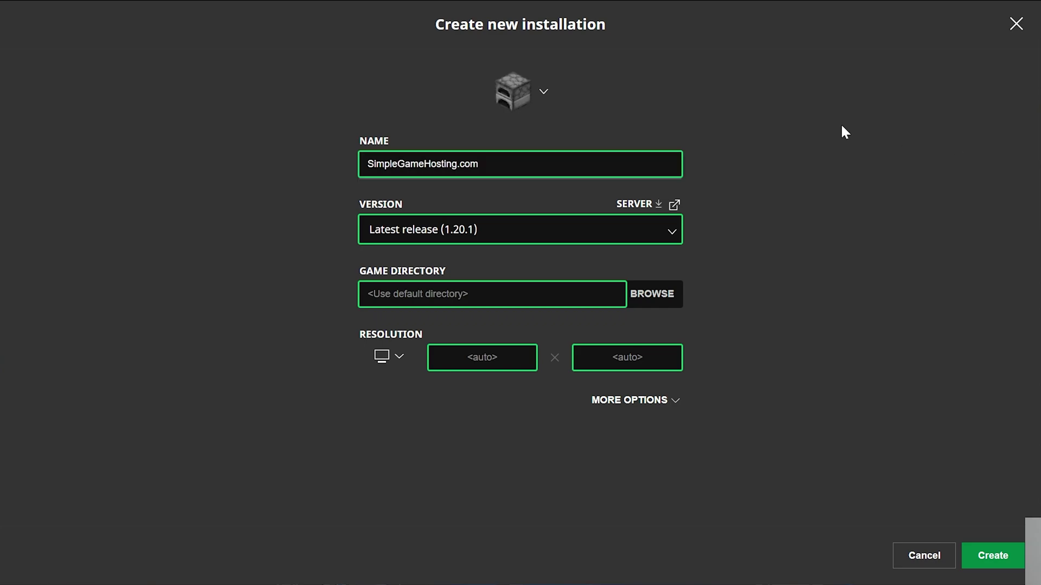
left_click(475, 241)
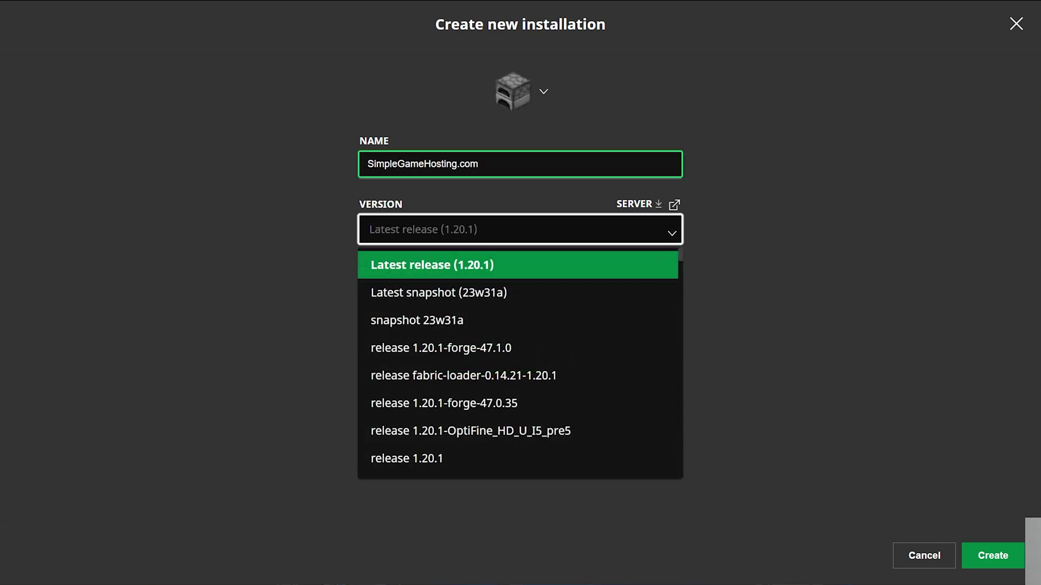
left_click(428, 347)
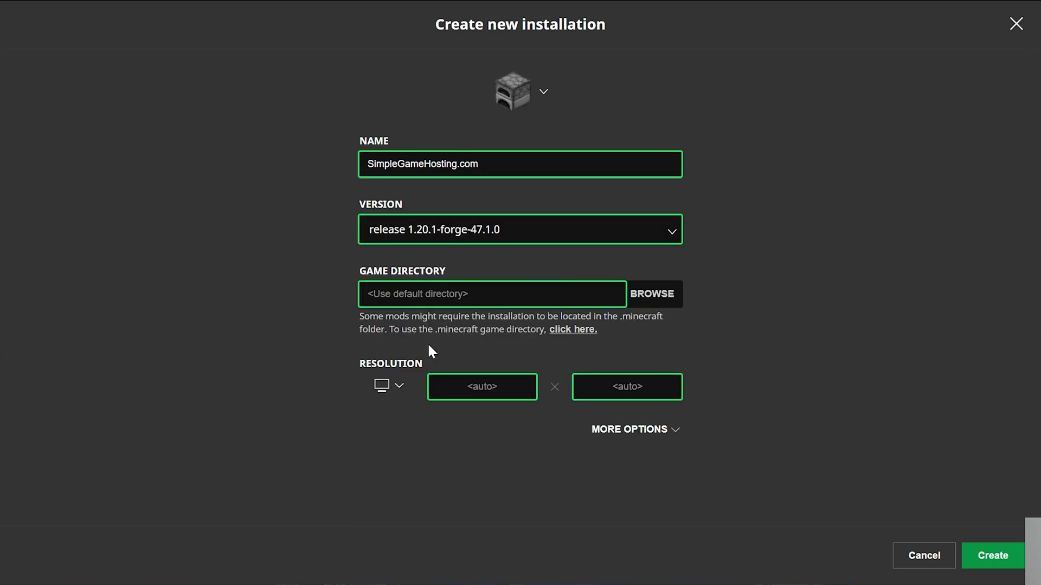
left_click(381, 387)
left_click(386, 349)
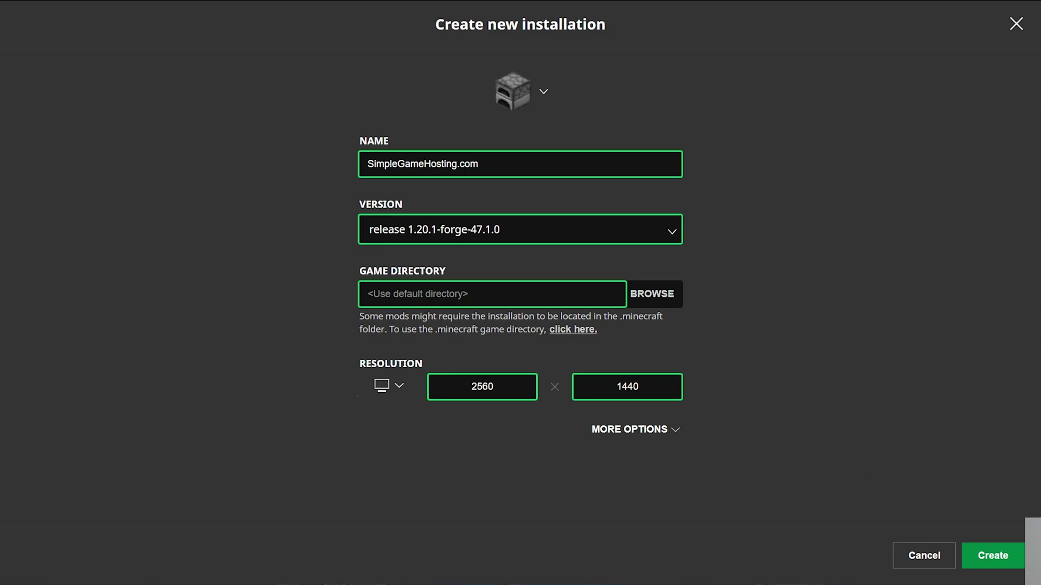
left_click(993, 555)
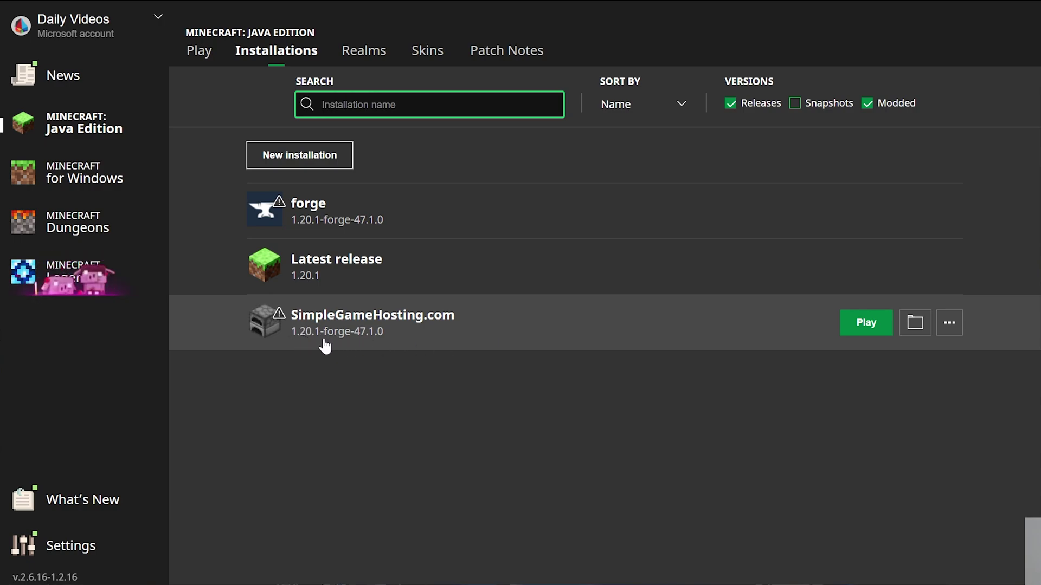
Play the SimpleGameHosting.com installation and accept the modified-installation warning
left_click(864, 323)
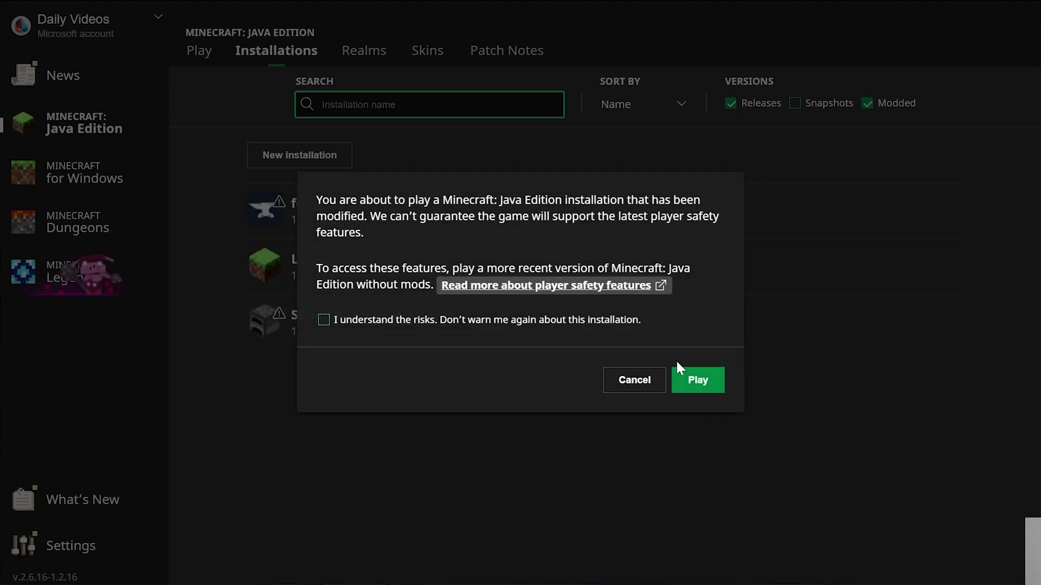
left_click(695, 379)
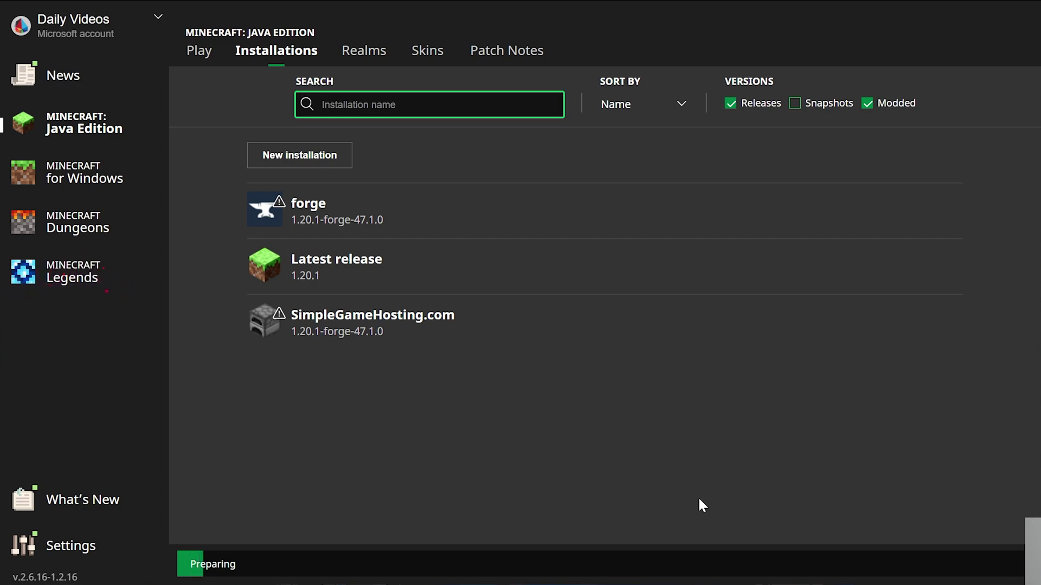
mouse_move(425, 249)
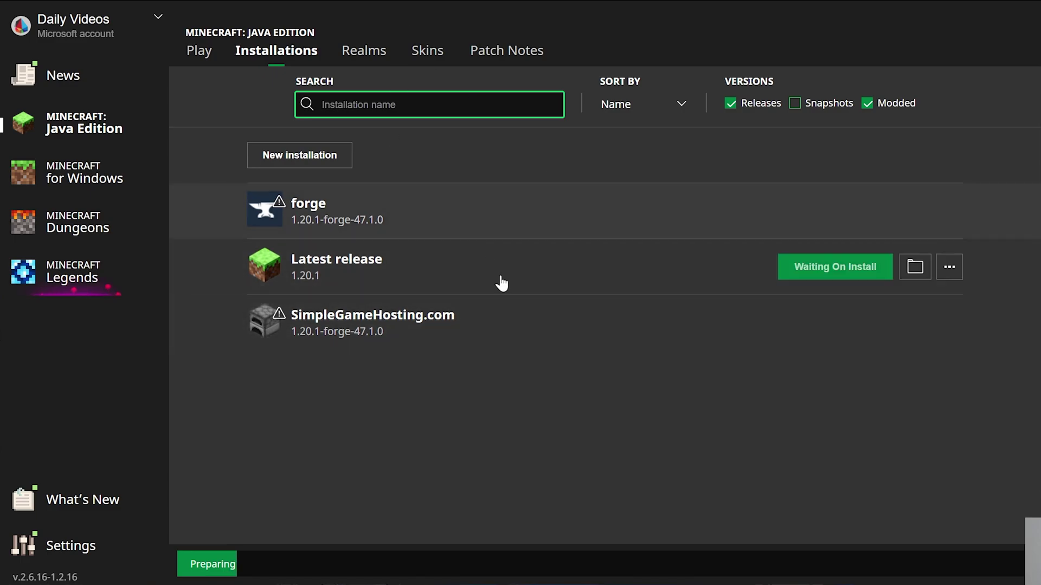
mouse_move(444, 317)
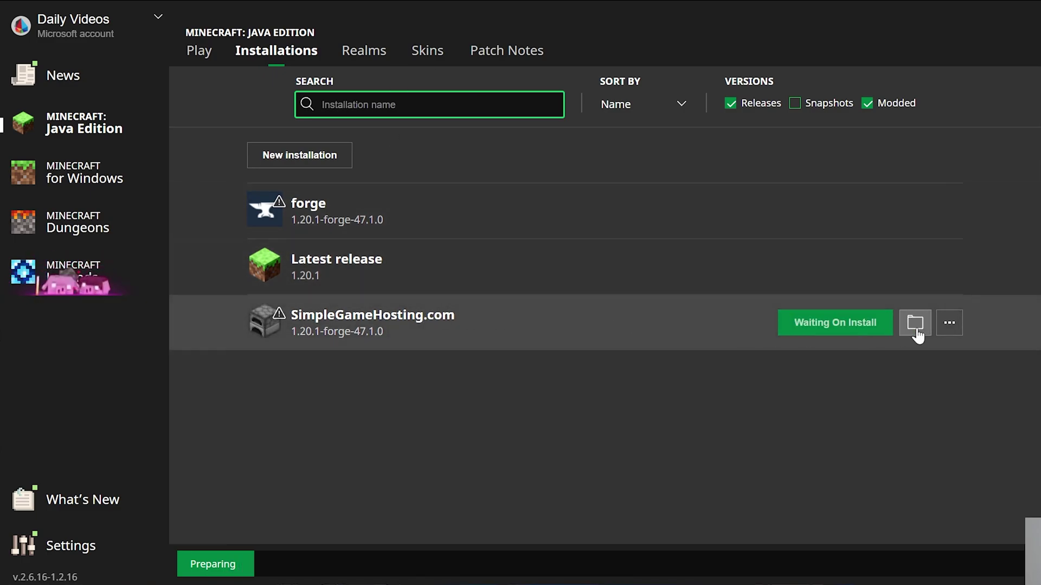
Open the installation's .minecraft mods folder and check it holds the Controllable 0.20.3 and Framework 0.6.6 jars
left_click(914, 212)
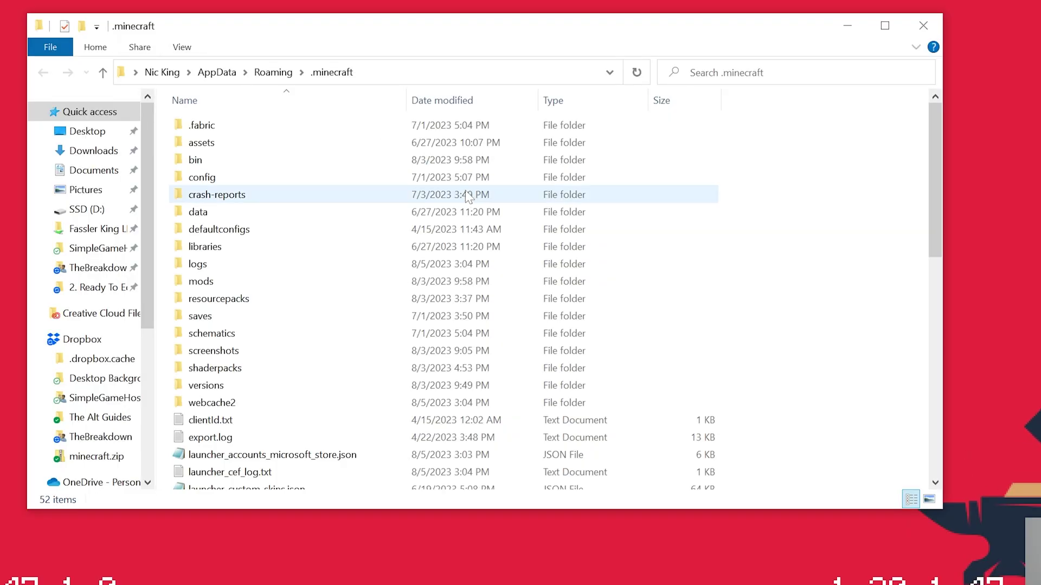
double_click(310, 281)
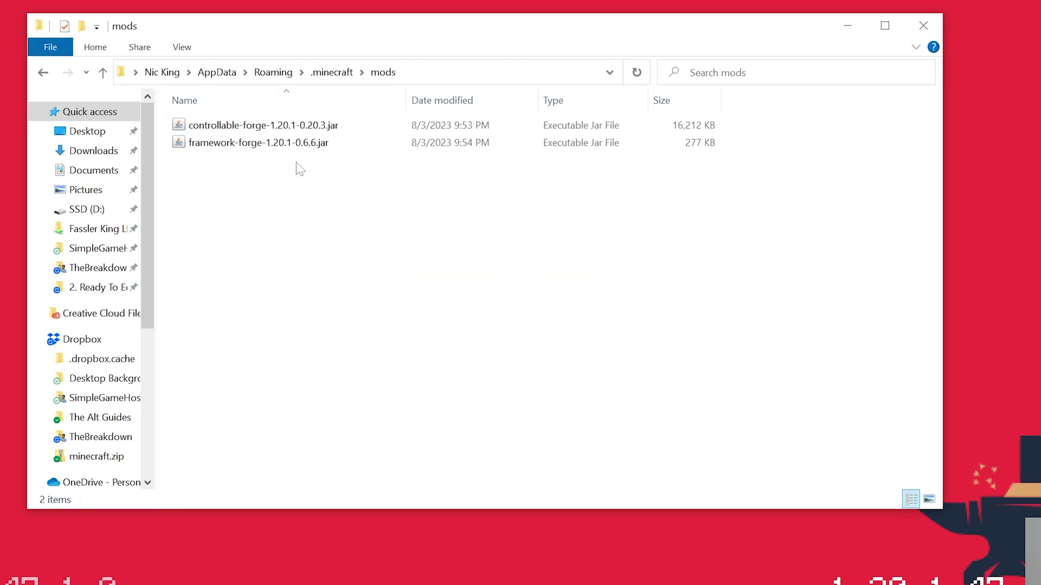
left_click_drag(289, 172, 252, 122)
left_click(282, 194)
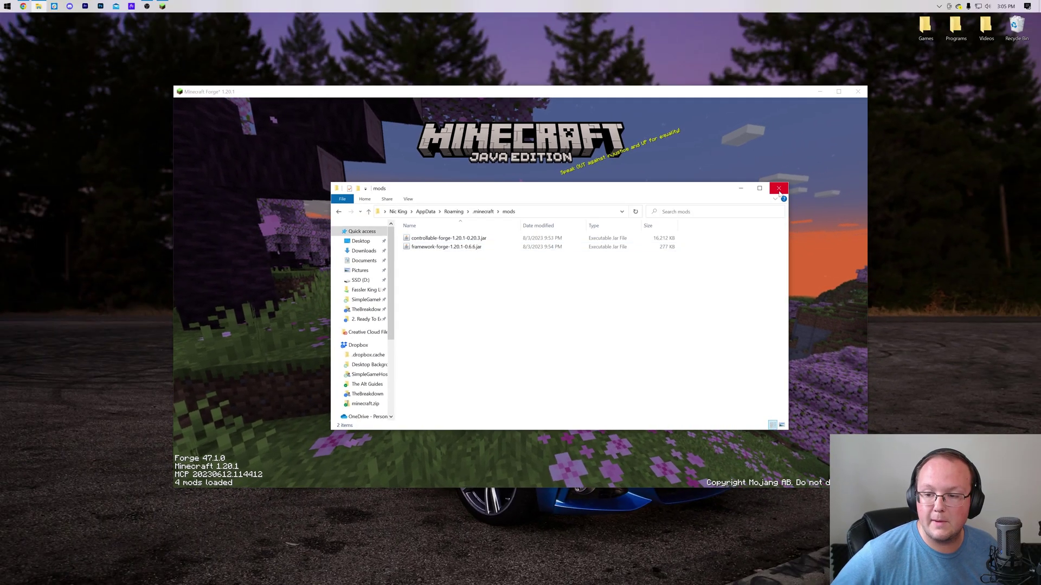
Verify the in-game Mods list shows Framework 0.6.6 and Controllable 0.20.3 under Forge 47.1.0, then return to the title screen
left_click(779, 189)
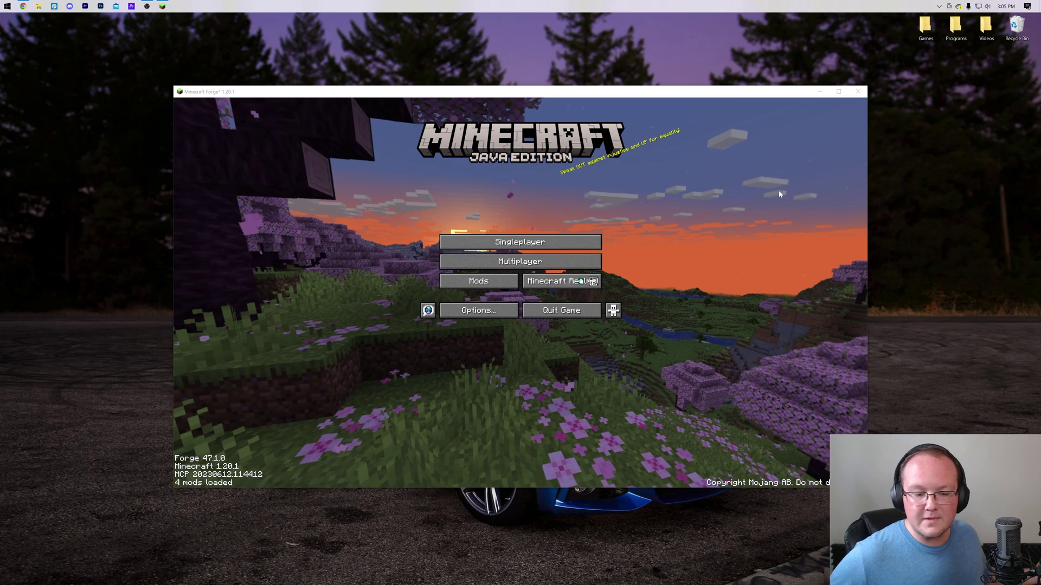
left_click(490, 282)
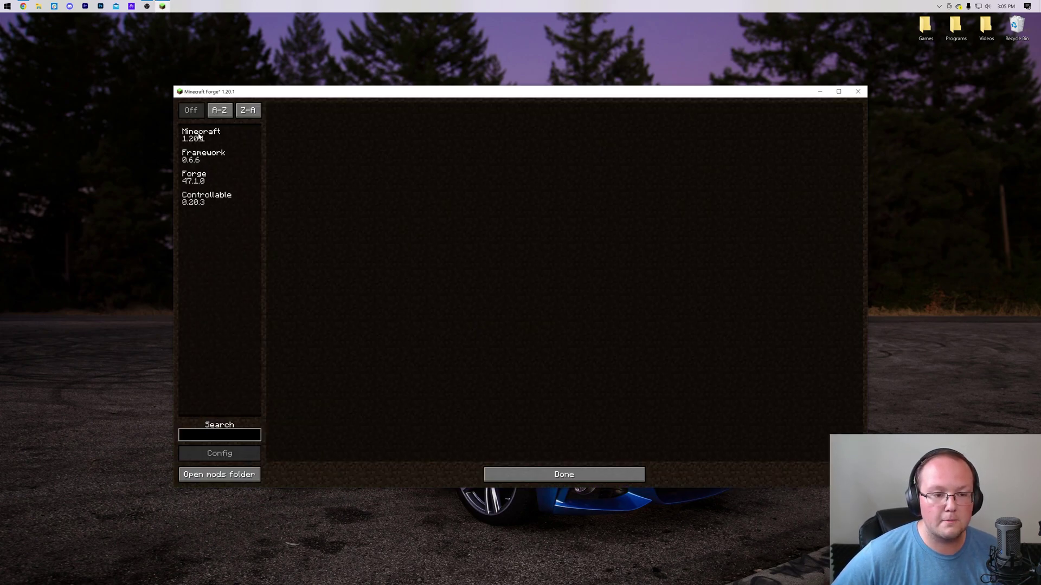
left_click(238, 475)
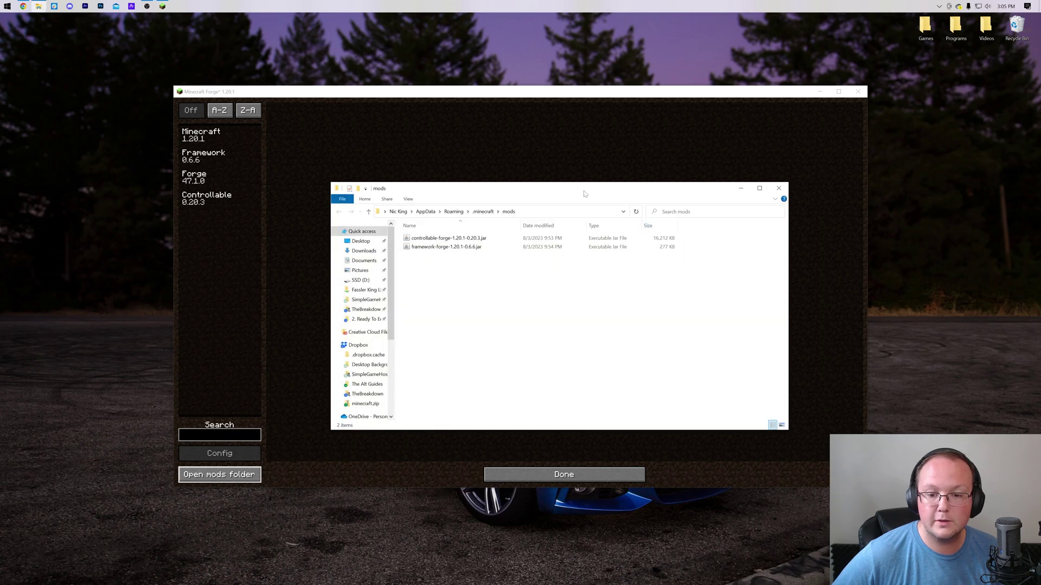
left_click(777, 189)
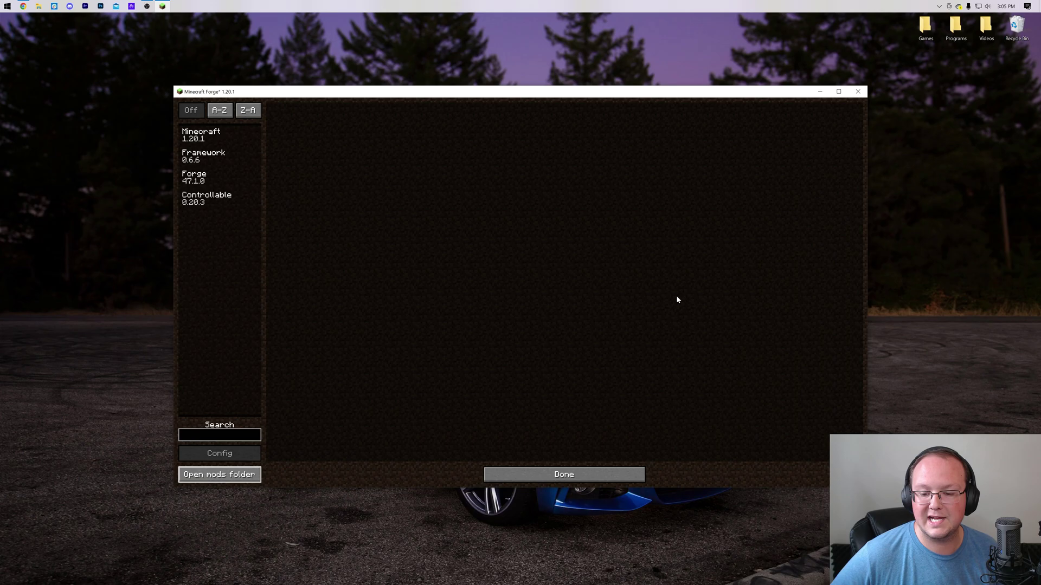
left_click(631, 470)
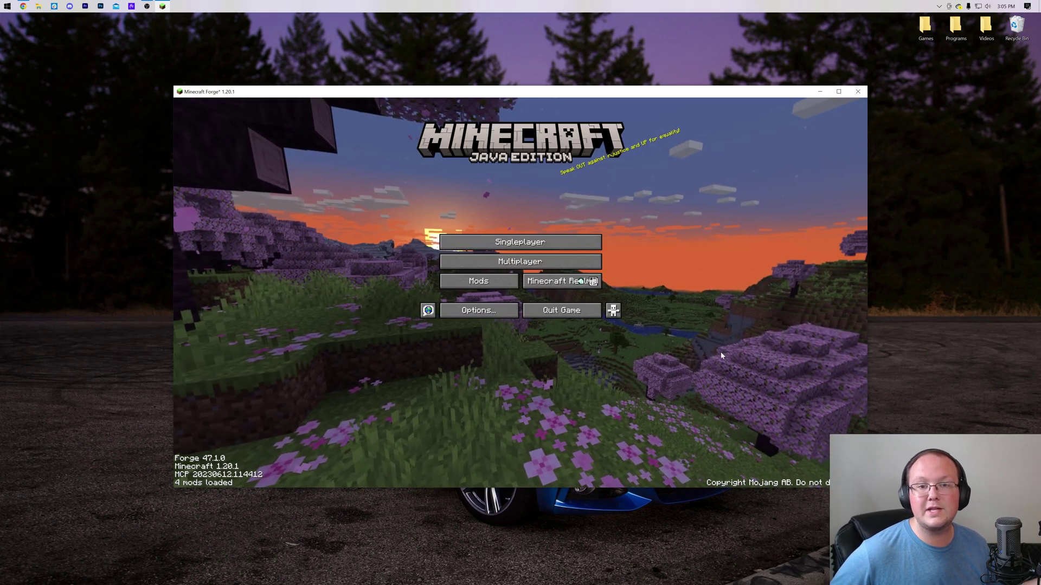